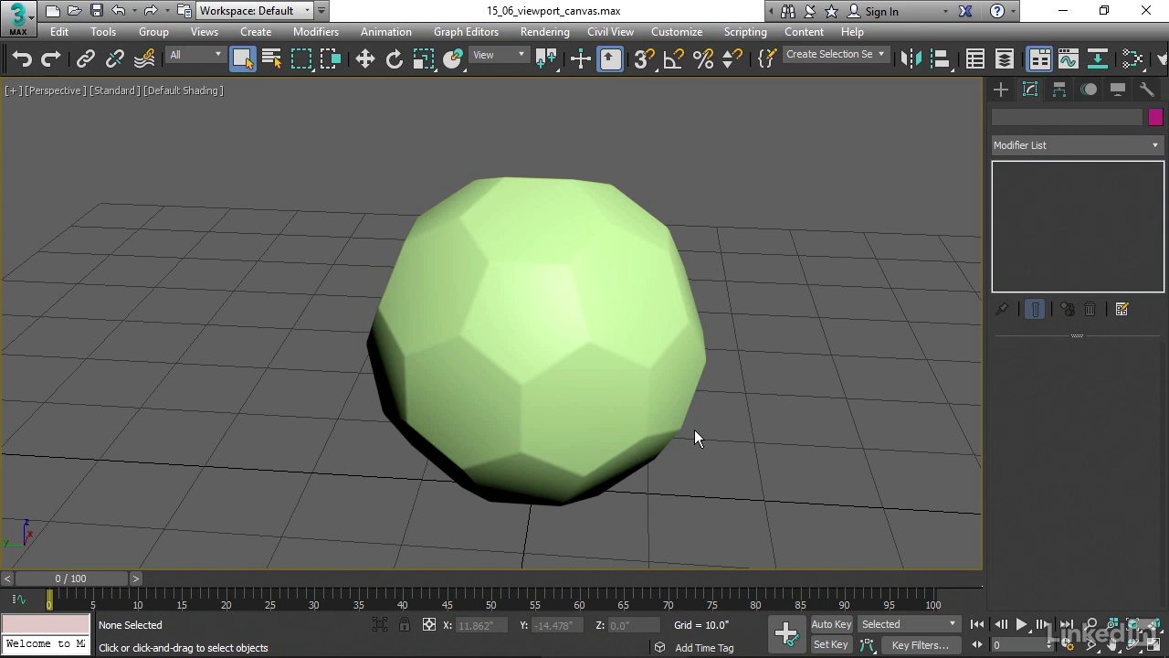
- Add a Spherical UVW Map modifier above Chamfer on Hedra001
left_click(663, 407)
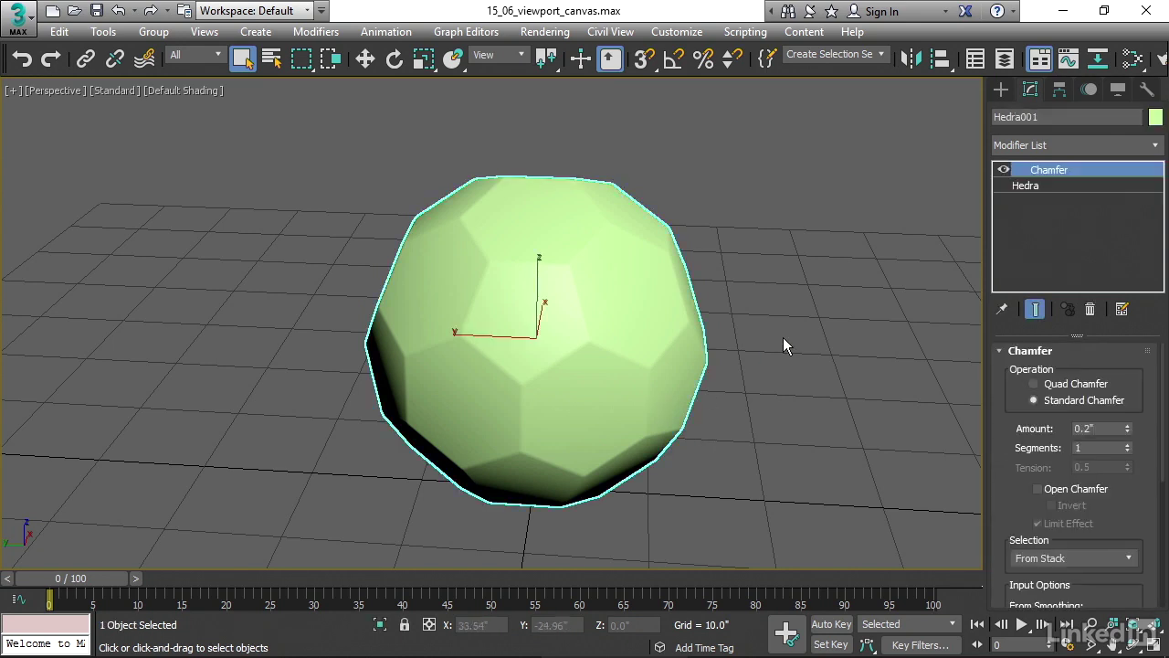
left_click(1154, 145)
left_click_drag(1156, 220, 1155, 548)
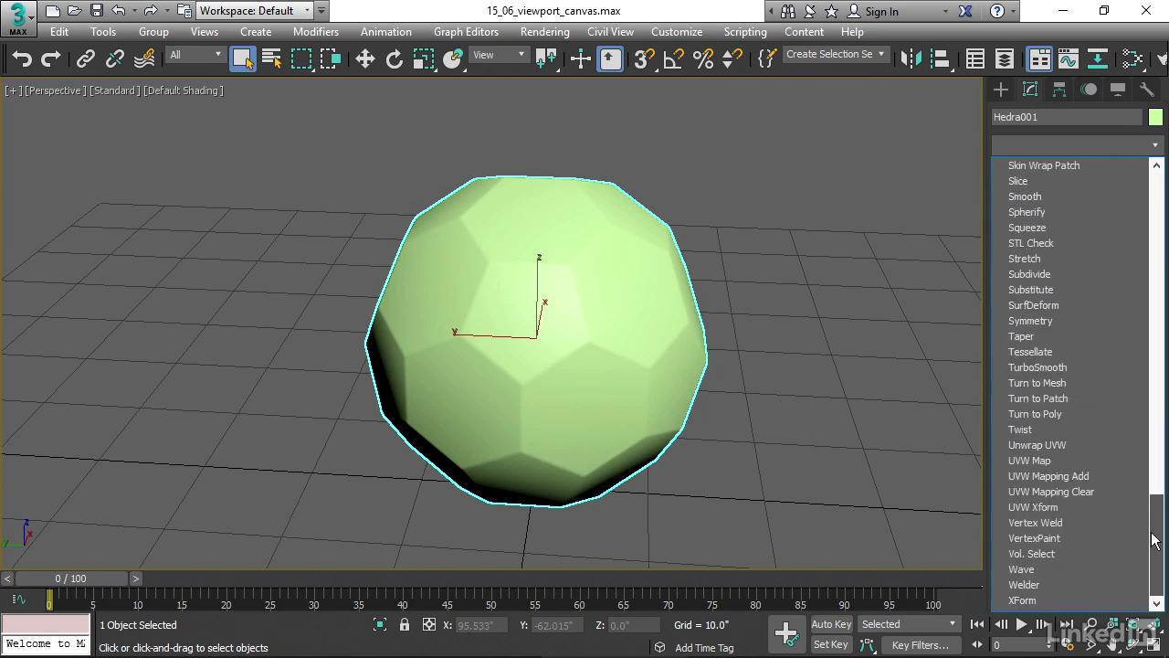
left_click(1044, 466)
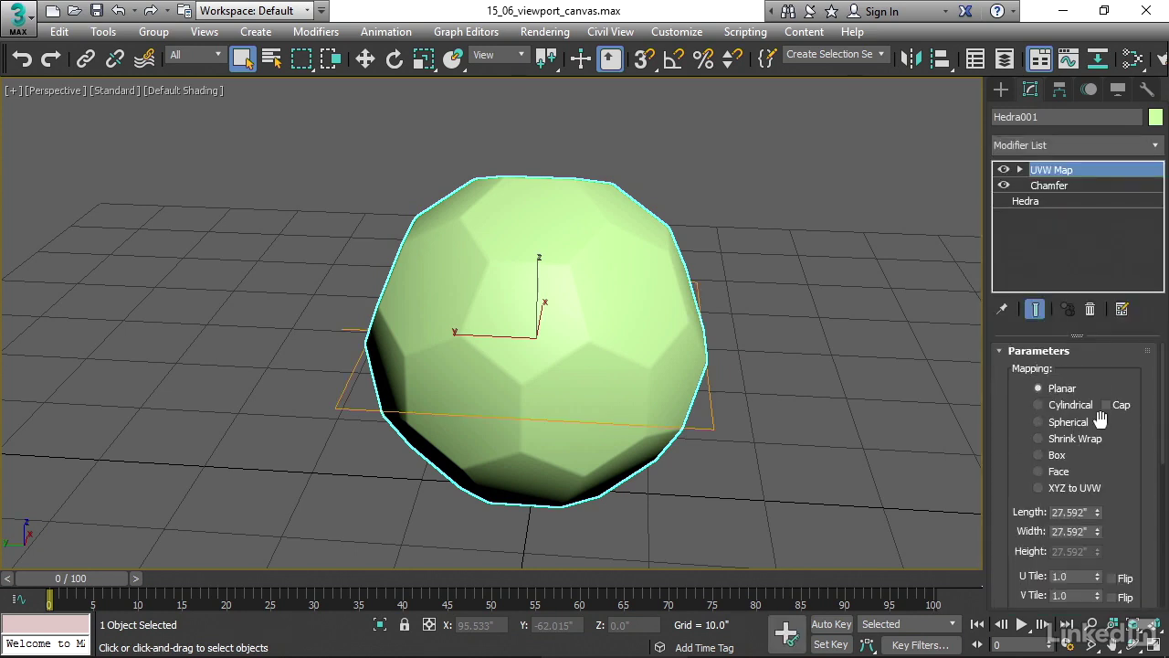
left_click(1037, 422)
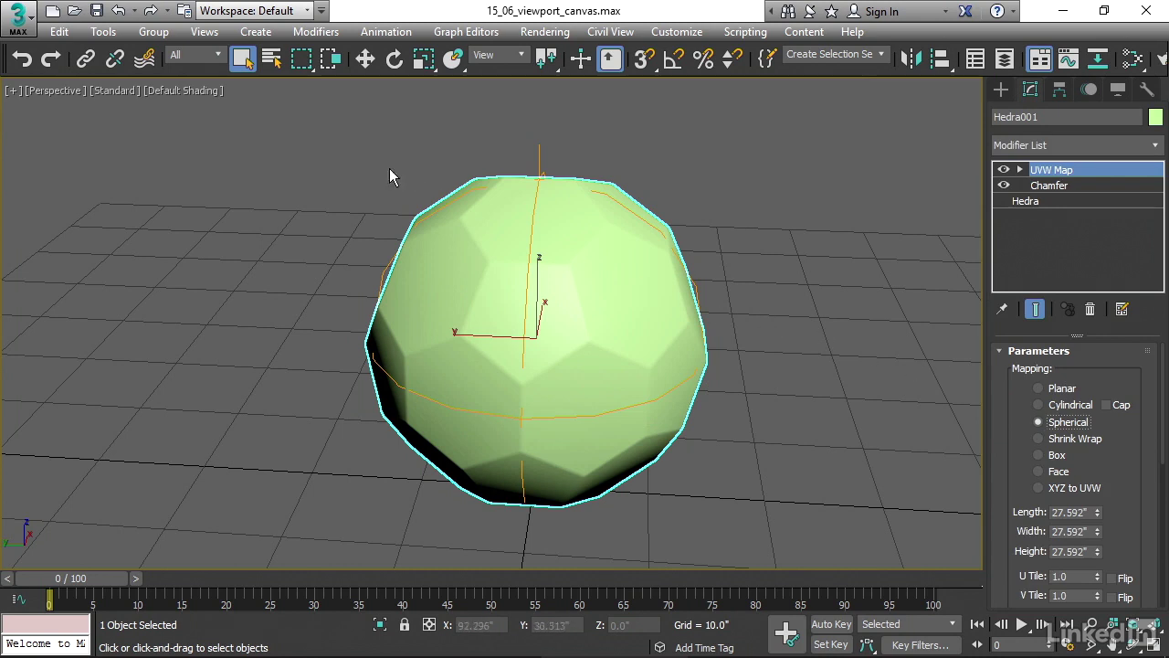
- Launch Viewport Canvas from Tools and choose Pick Map, bringing up the Assign Material prompt
left_click(113, 37)
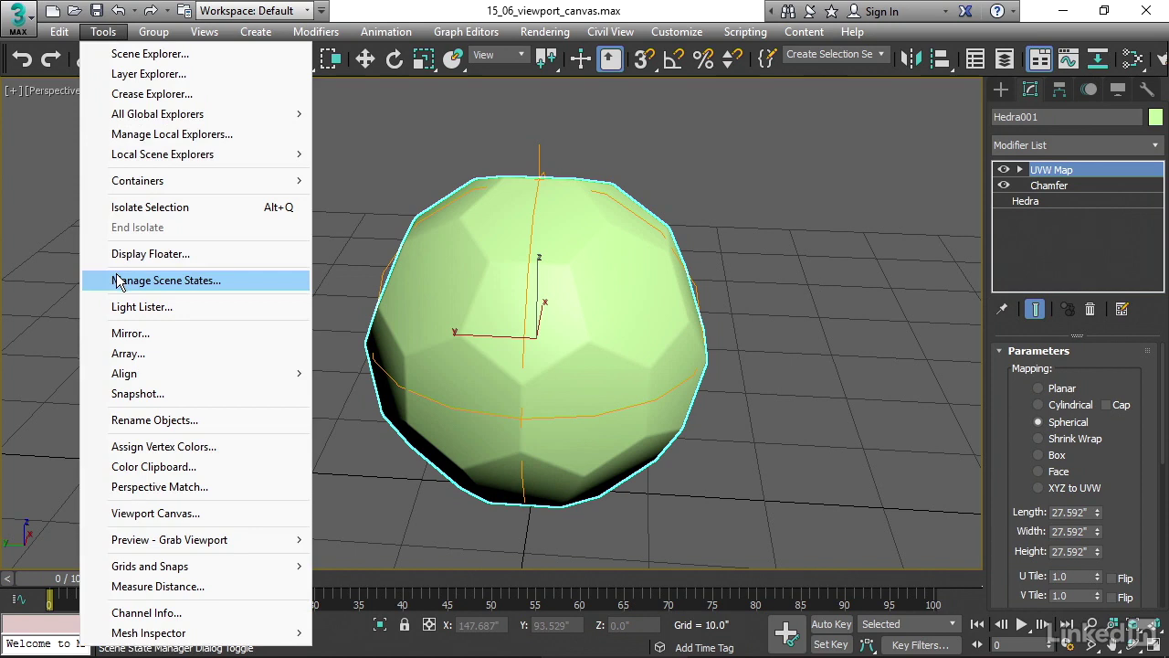
left_click(241, 512)
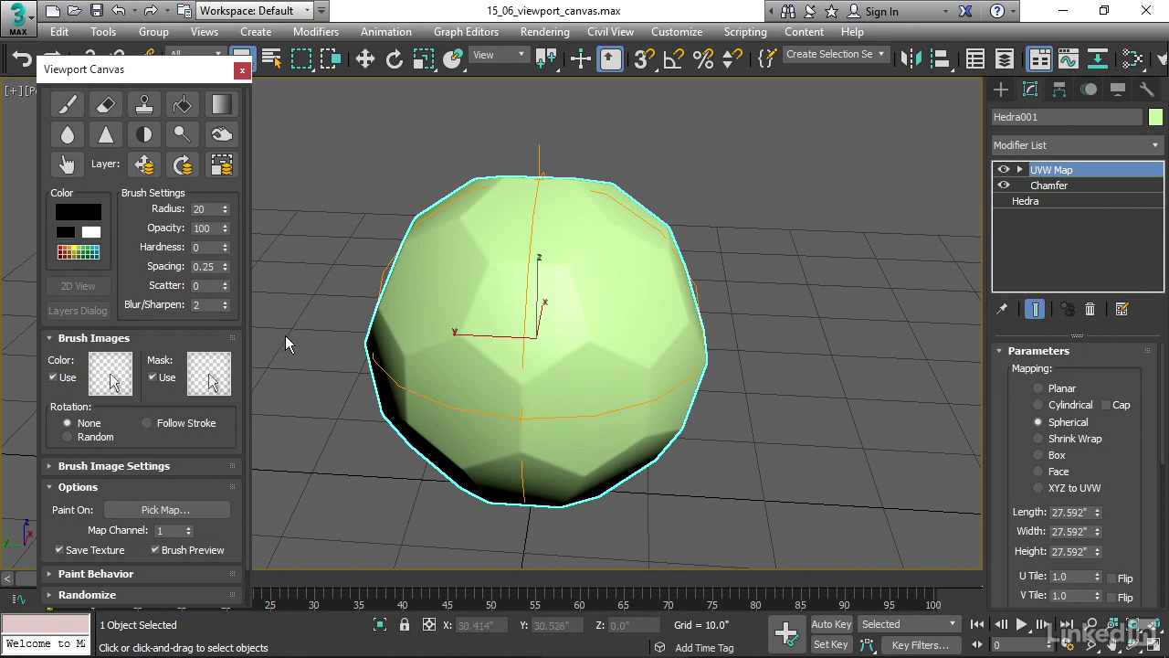
left_click(212, 513)
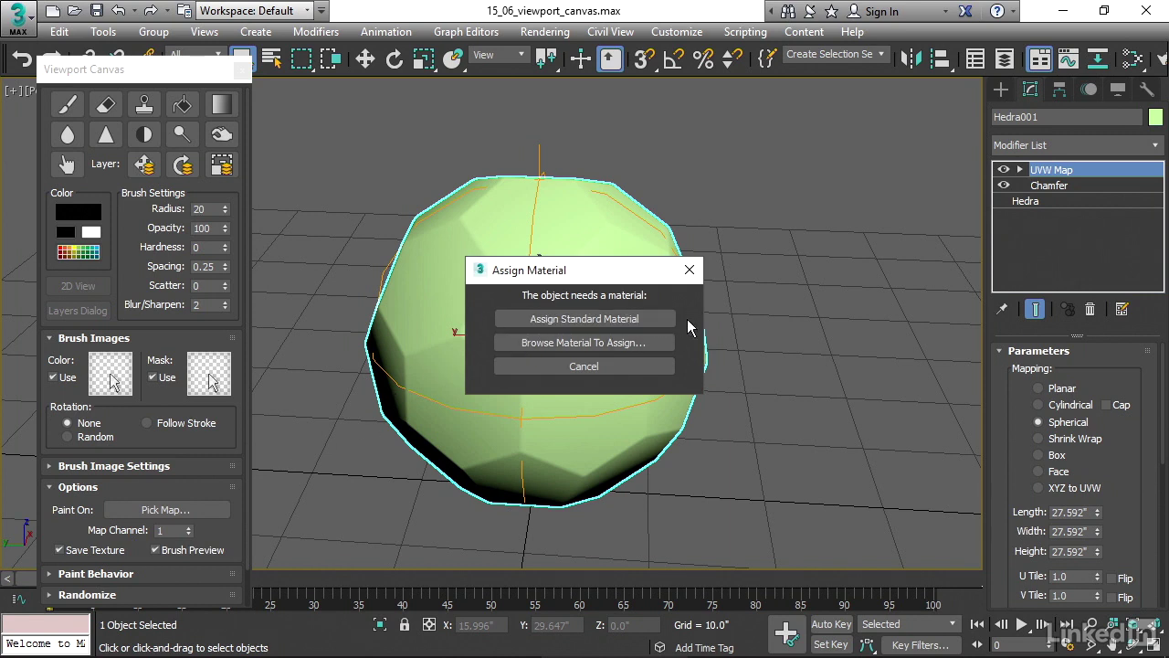
- Assign a standard material, target Diffuse Color, and pick the 1024 × 1024 texture preset
left_click(657, 318)
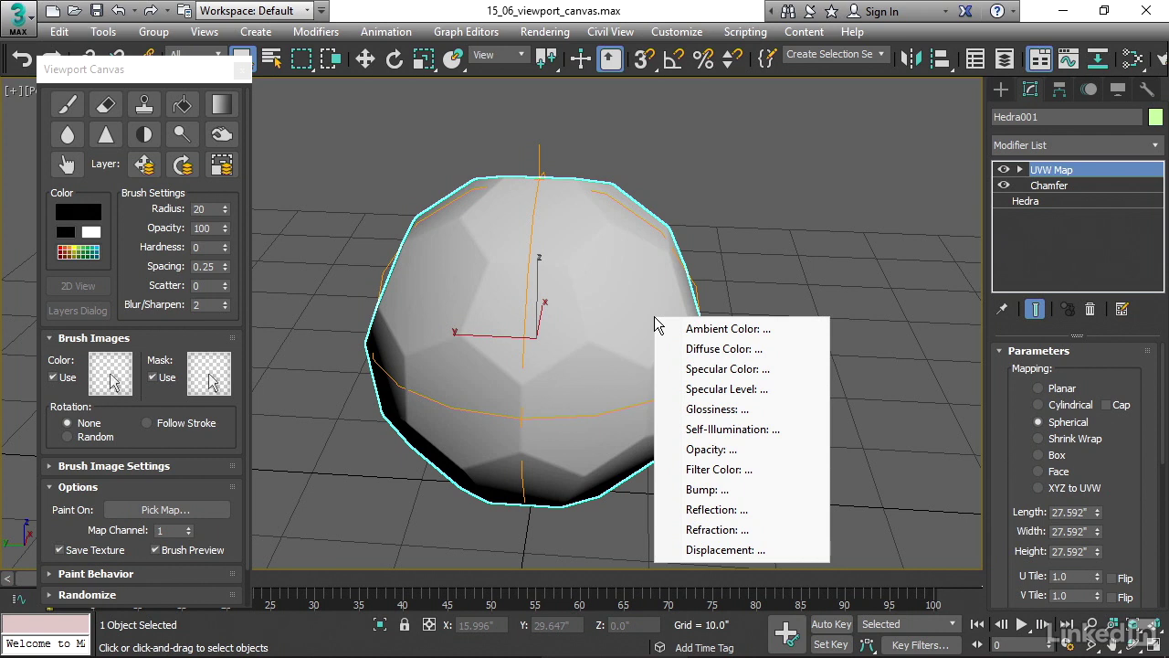
left_click(796, 351)
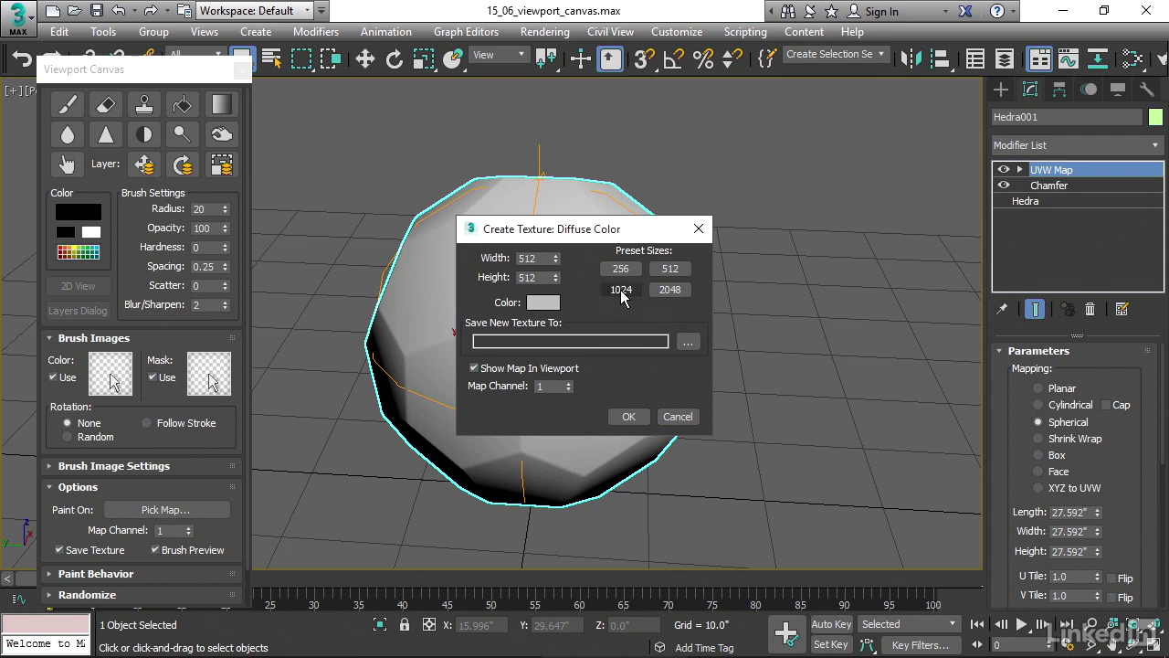
left_click(619, 291)
- Name the texture viewport_canvas in the sceneassets\images folder
left_click(689, 343)
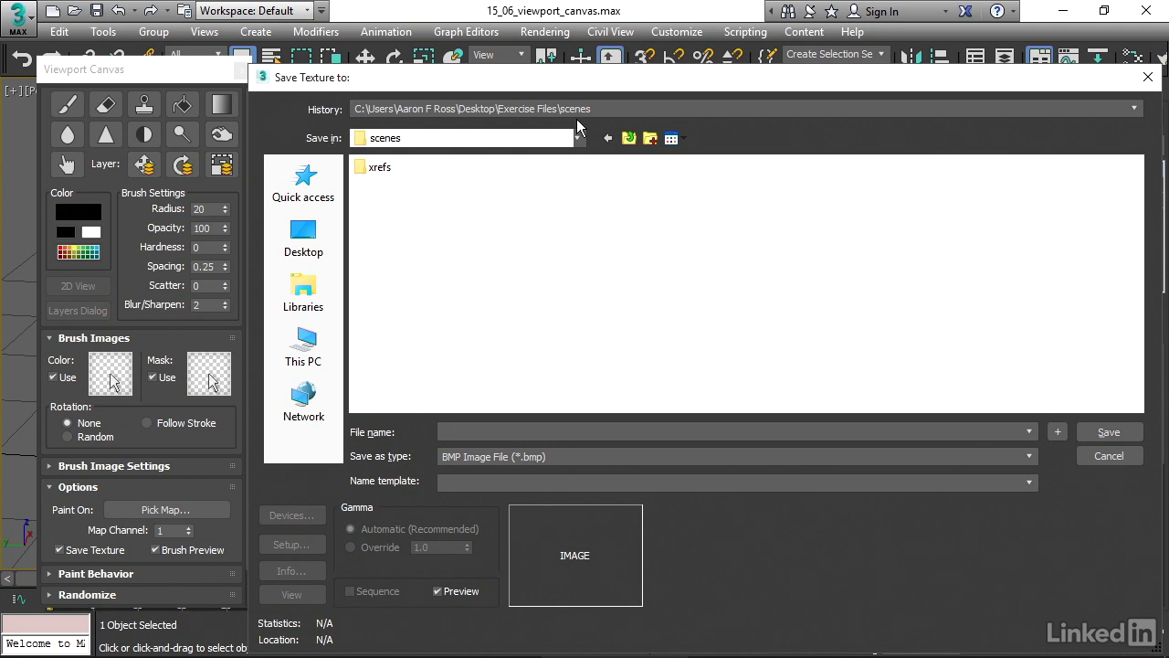
left_click(628, 139)
scroll(1136, 243, "down", 1)
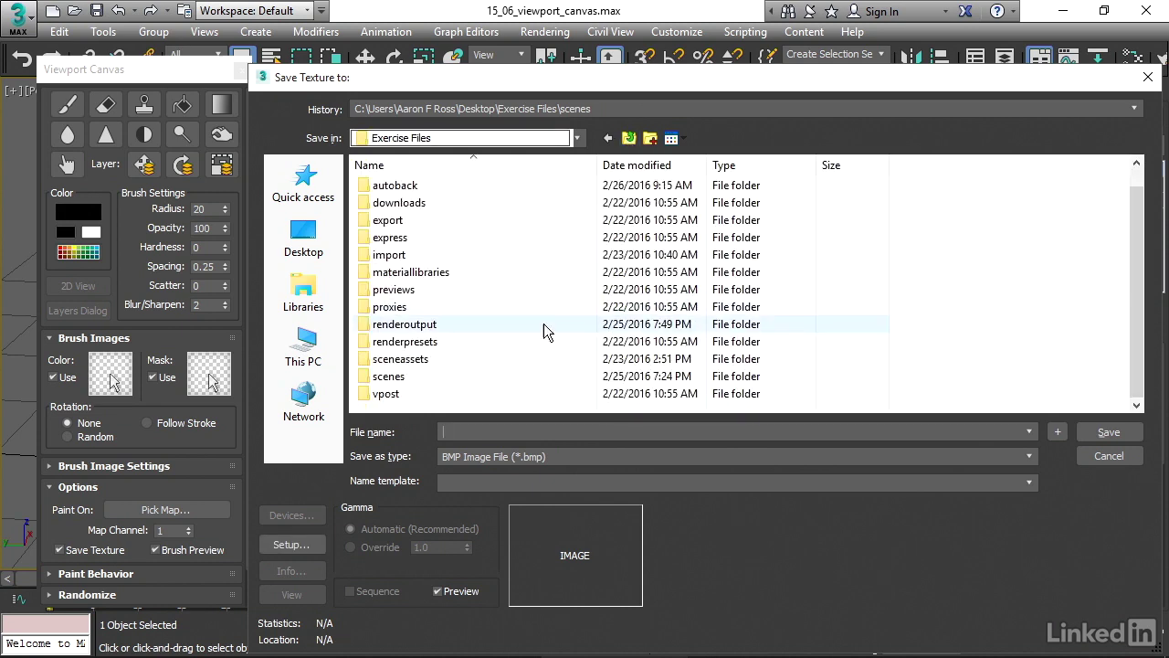
double_click(399, 358)
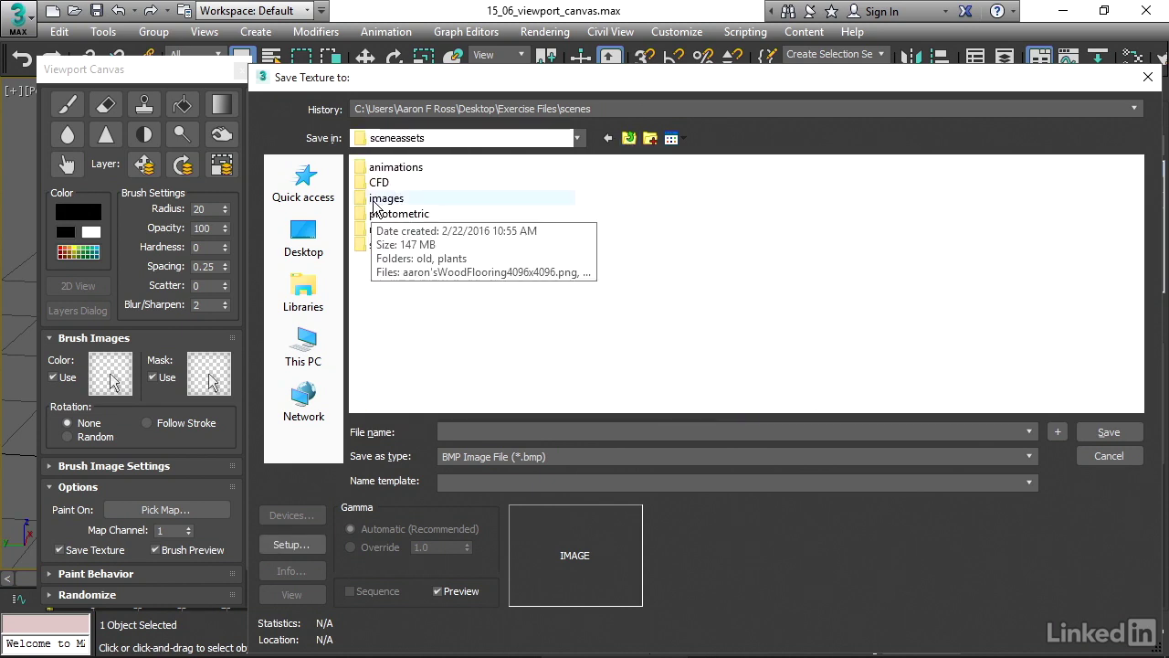
double_click(383, 198)
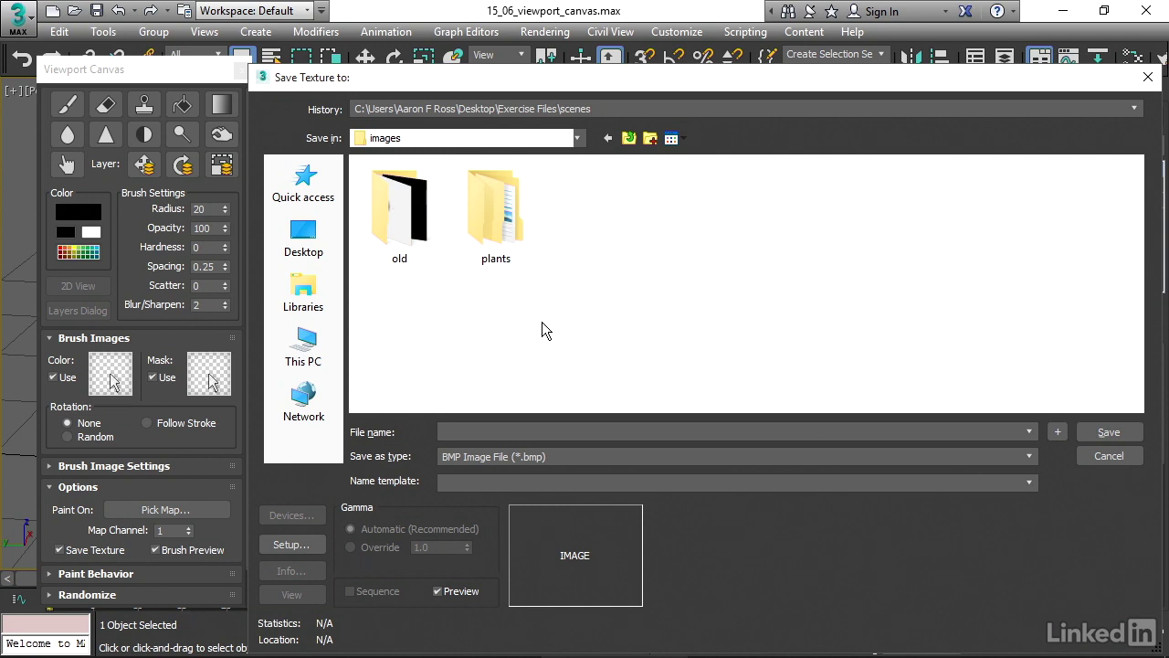
type("viewport_canvas")
- Save it as a PNG using RGB 24 bit with the alpha channel off
left_click(589, 457)
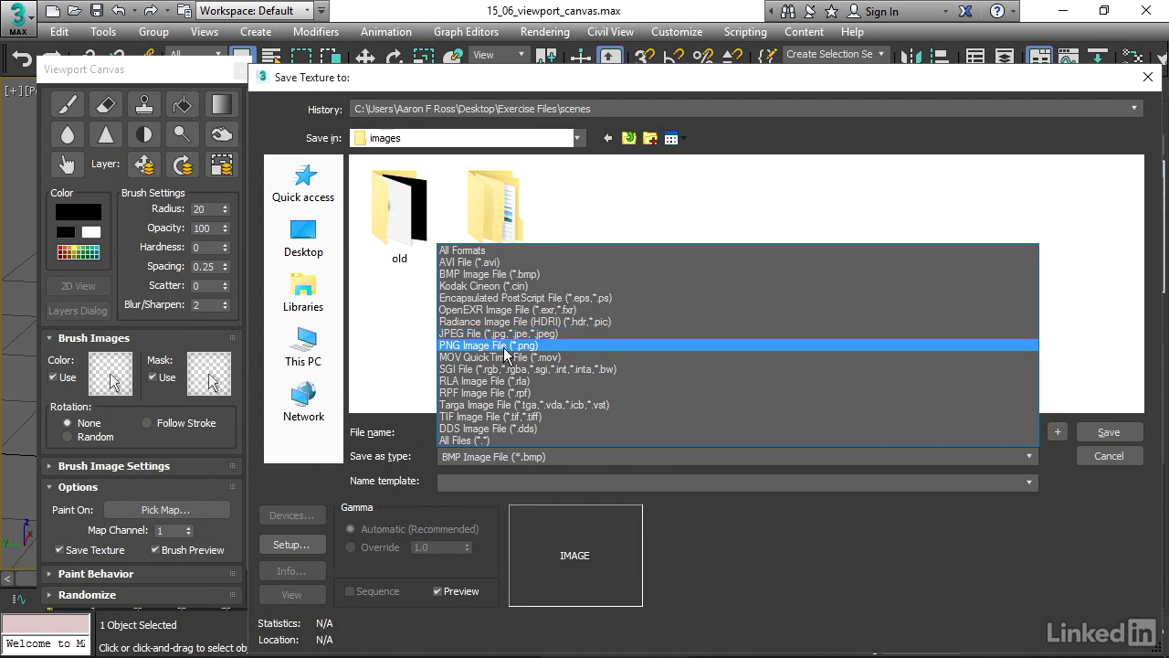
left_click(507, 347)
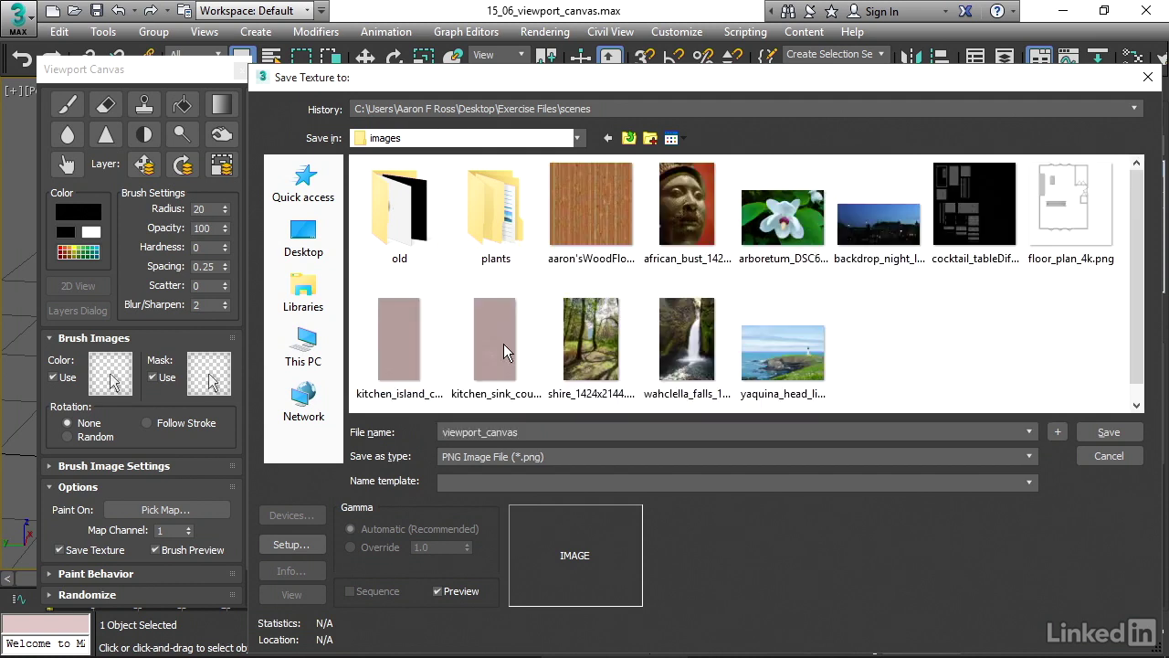
left_click(1108, 430)
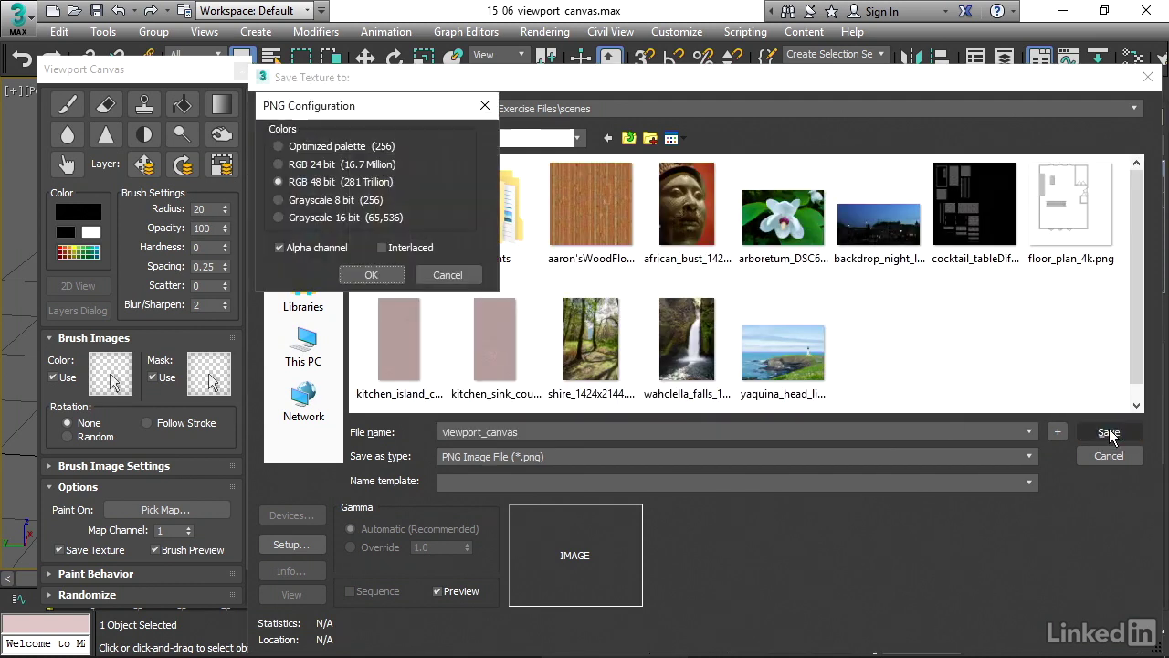
left_click_drag(408, 111, 646, 220)
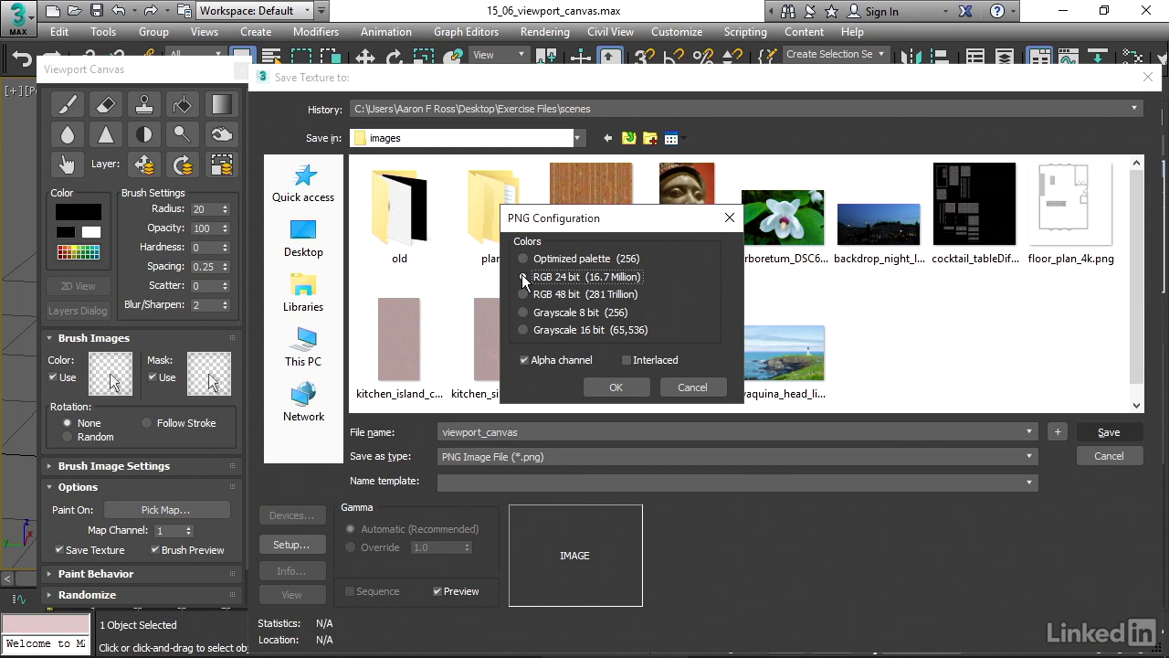
left_click(526, 360)
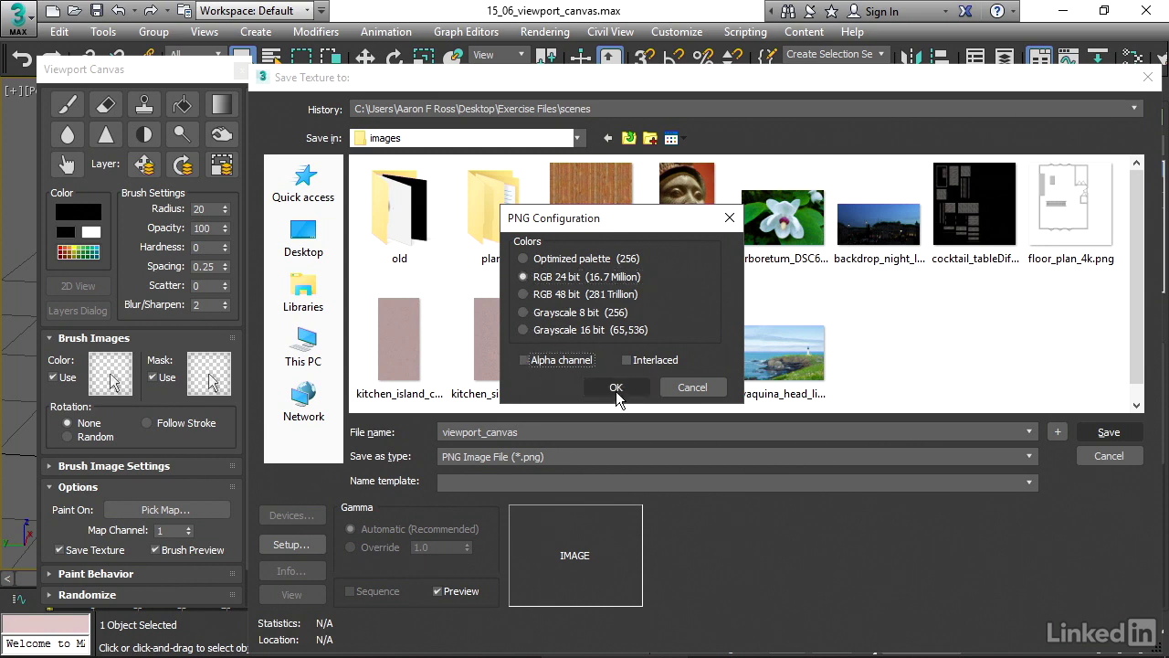
- Confirm the PNG settings and create the 1024 × 1024 viewport_canvas.png diffuse texture
left_click(616, 387)
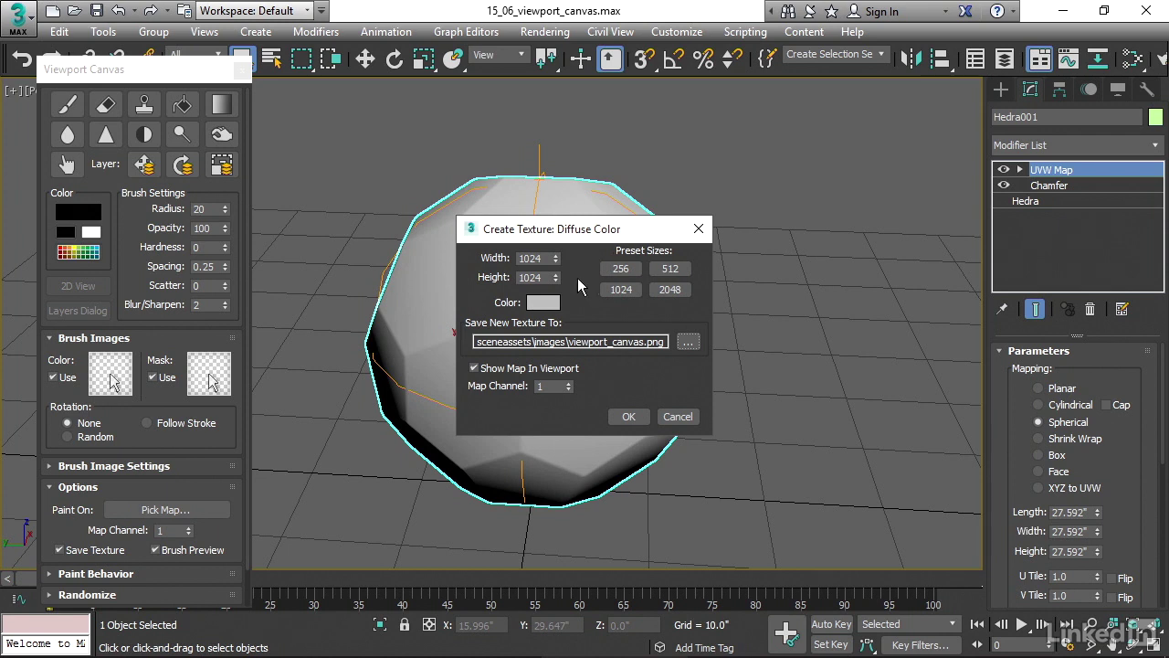
left_click(619, 416)
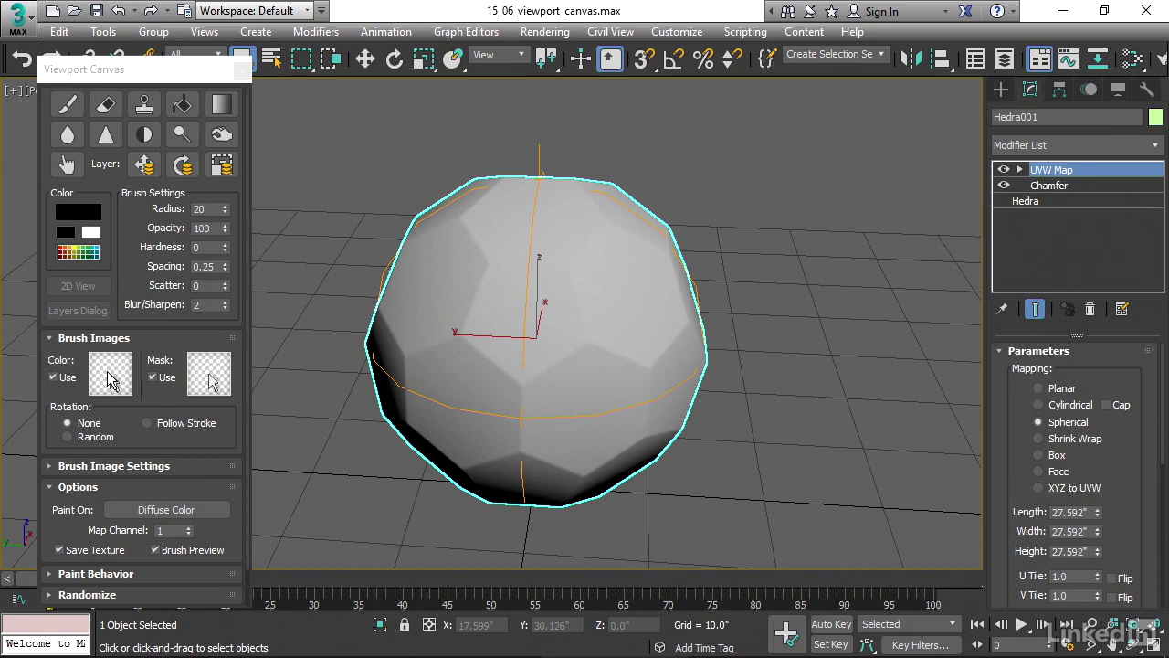
- Show the brush image presets and the Custom Brushes folder holding star.tif and starmask.tif
left_click(114, 380)
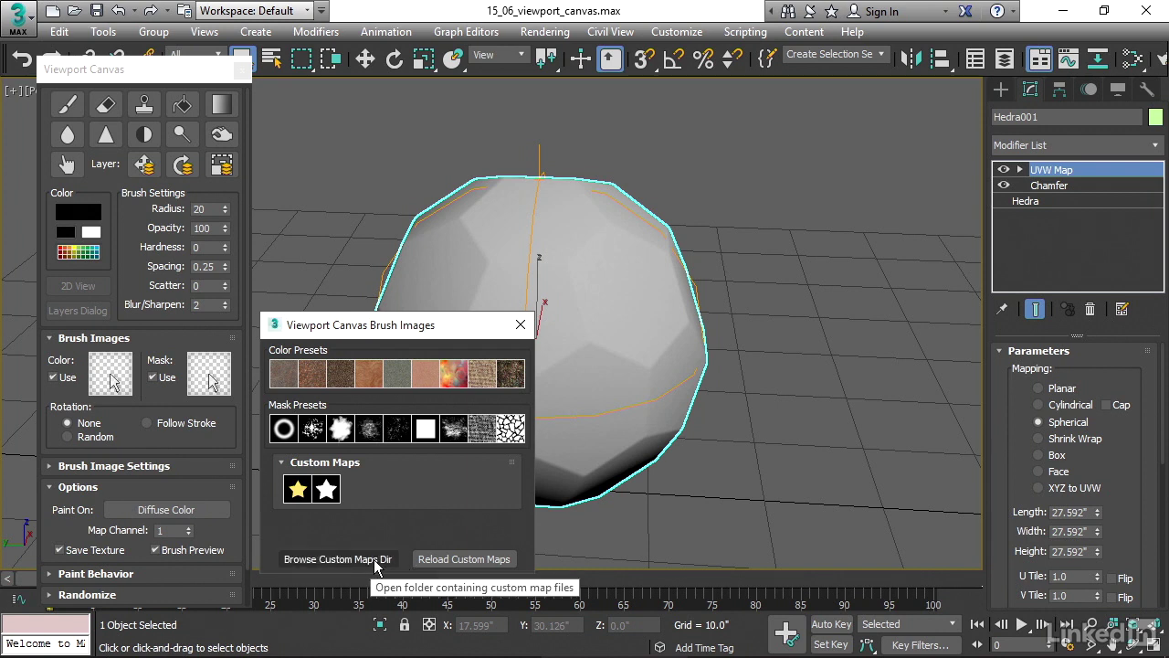
left_click(374, 559)
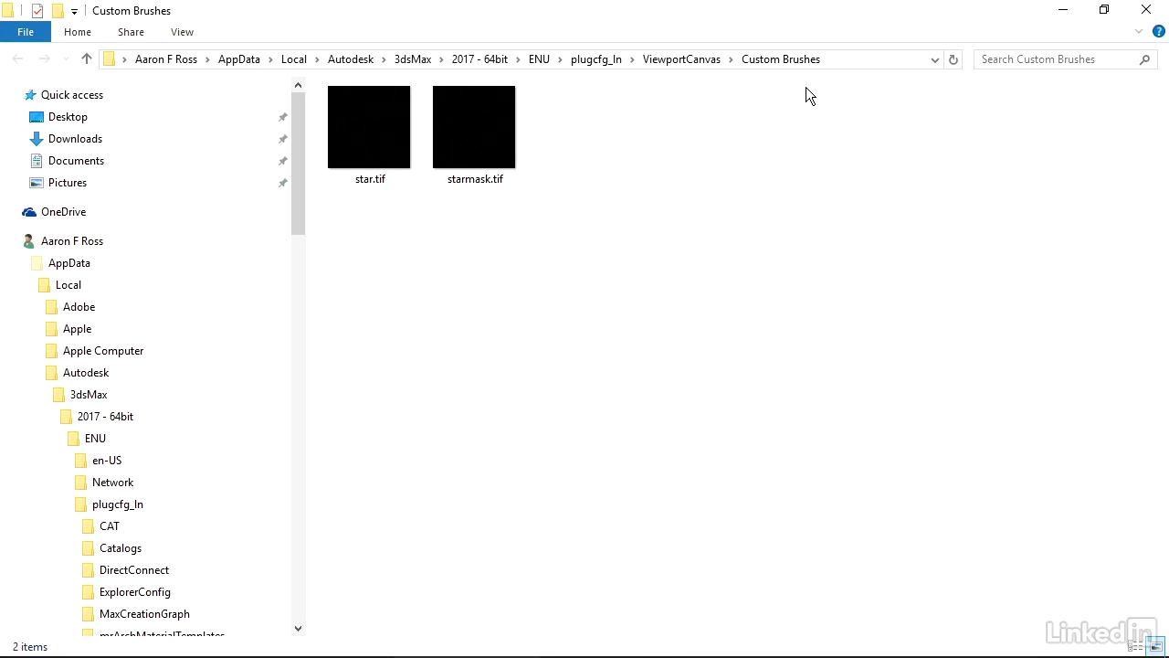
- Minimize File Explorer to get back to the Brush Images presets in 3ds Max
left_click(1063, 10)
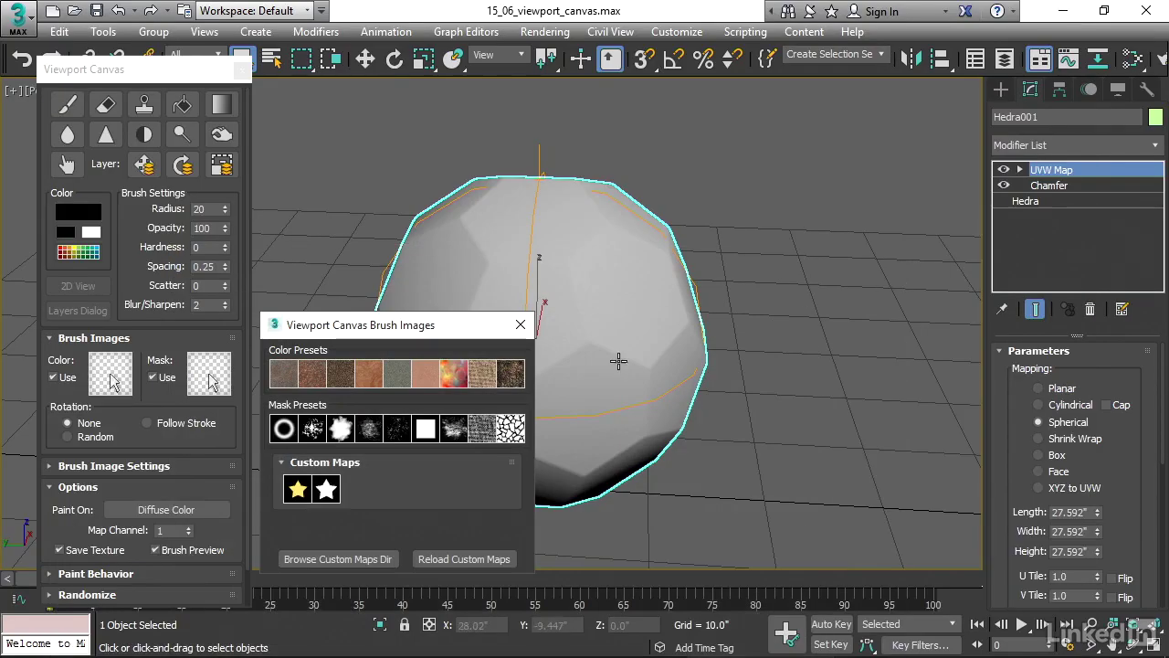
- Use the Colors preset as the brush colour image and start painting on Diffuse Color
left_click(450, 375)
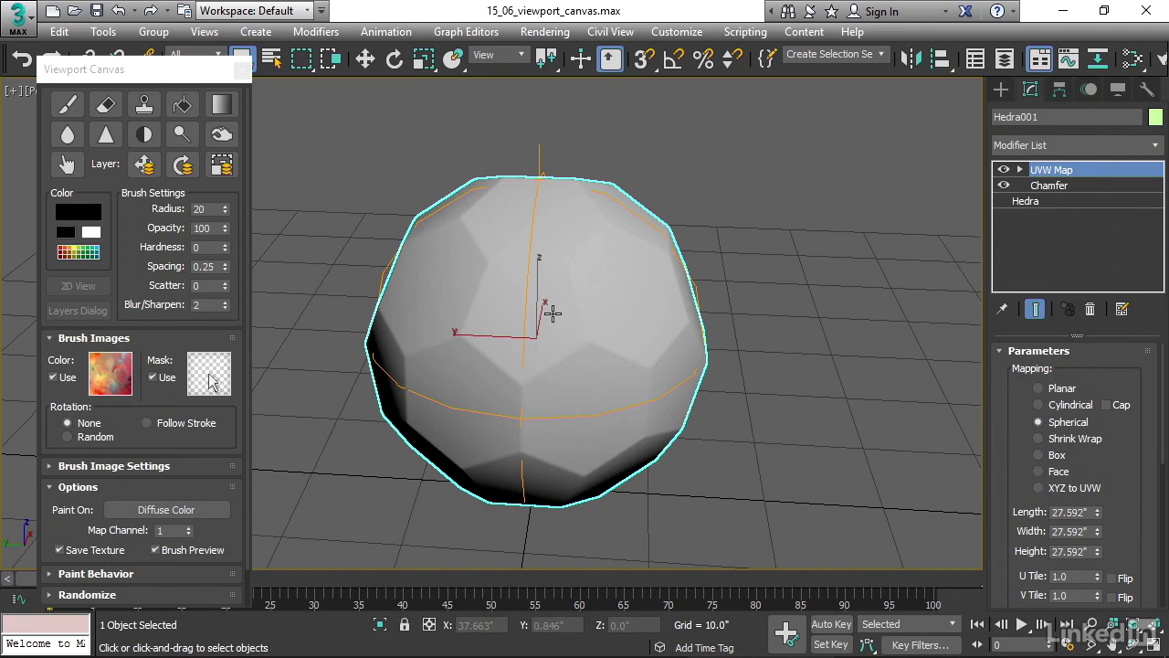
left_click(68, 108)
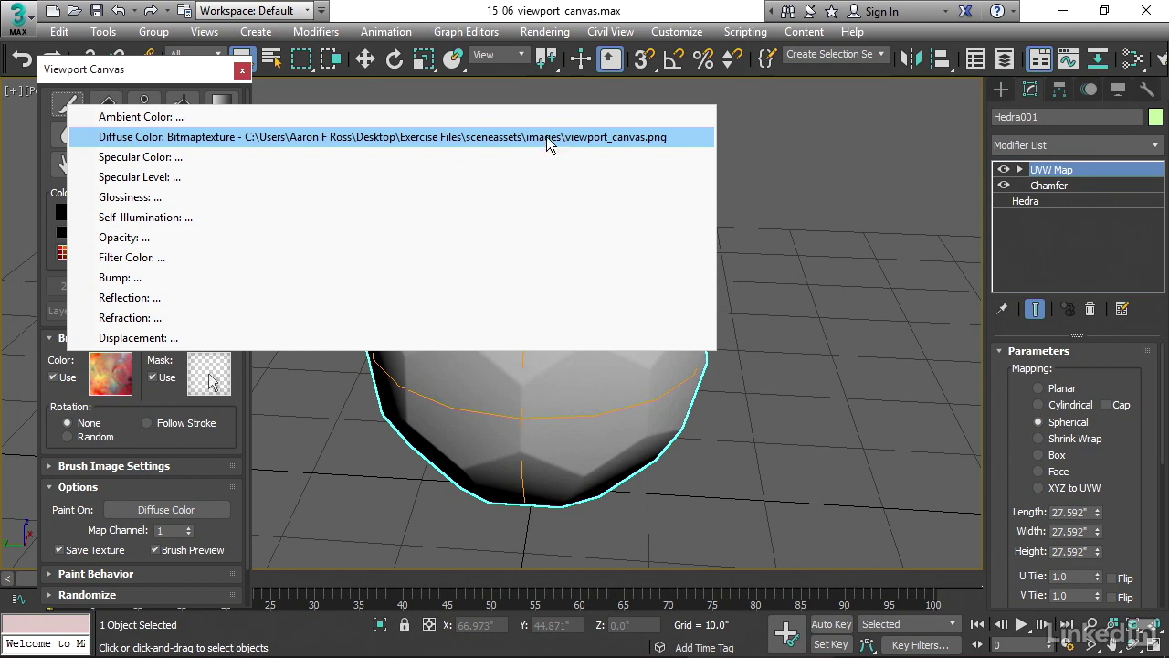
left_click(350, 137)
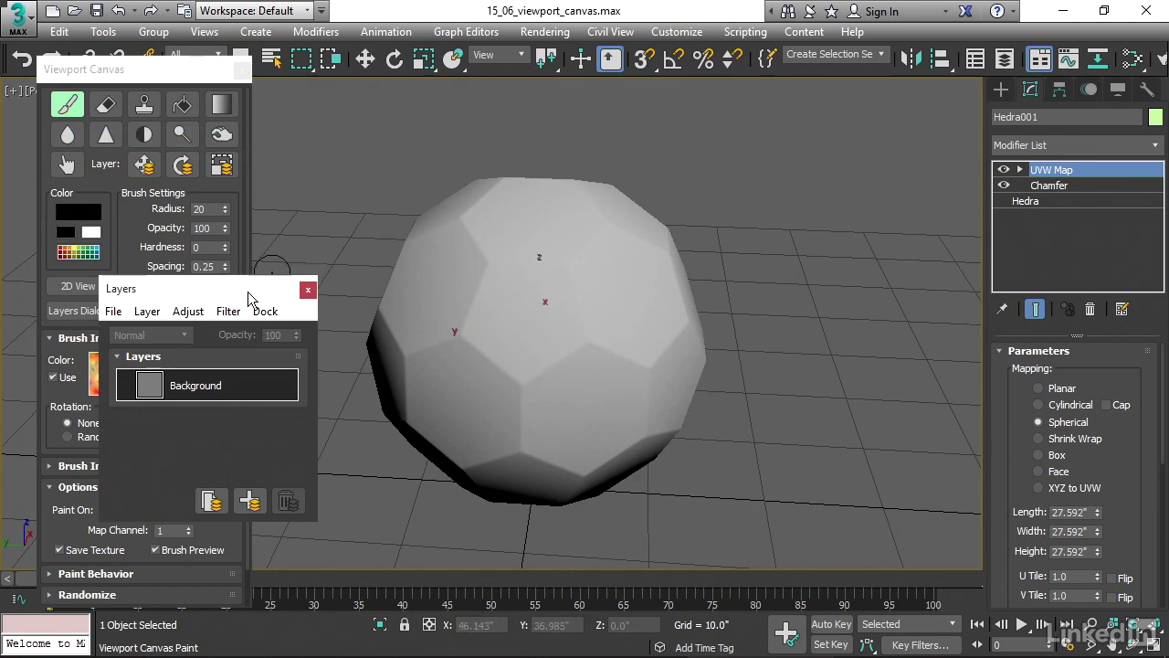
- Paint an S-shaped stroke and a stroke across the sphere's top at brush radius 79
mouse_move(247, 290)
left_mouse_down()
mouse_move(307, 235)
mouse_move(372, 95)
mouse_move(406, 92)
left_mouse_up()
middle_click_drag(566, 155, 604, 121)
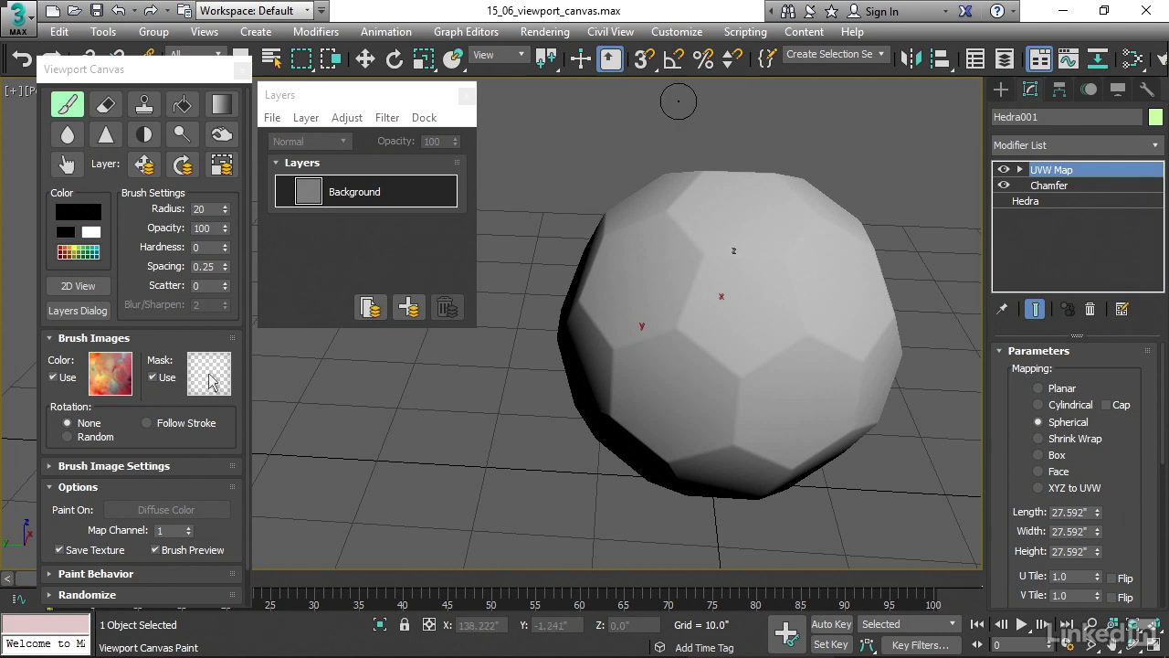
mouse_move(705, 240)
left_mouse_down()
mouse_move(655, 283)
mouse_move(737, 381)
mouse_move(738, 454)
left_mouse_up()
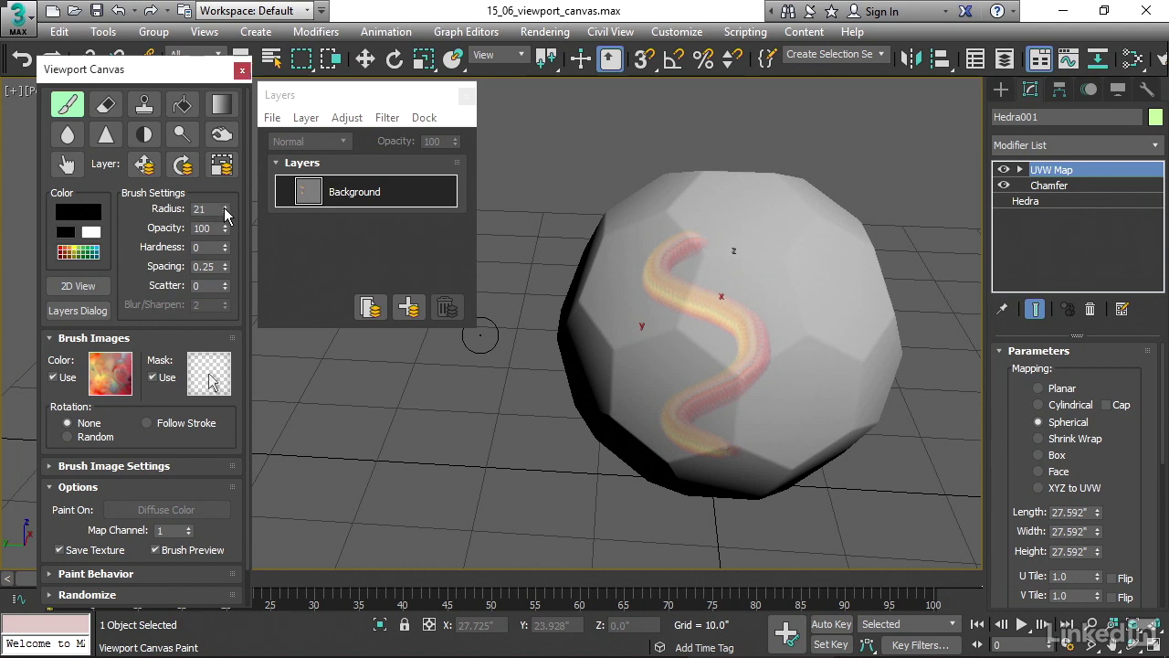
left_click_drag(225, 208, 225, 182)
left_click(653, 257)
mouse_move(653, 257)
left_mouse_down()
mouse_move(732, 305)
mouse_move(795, 303)
left_mouse_up()
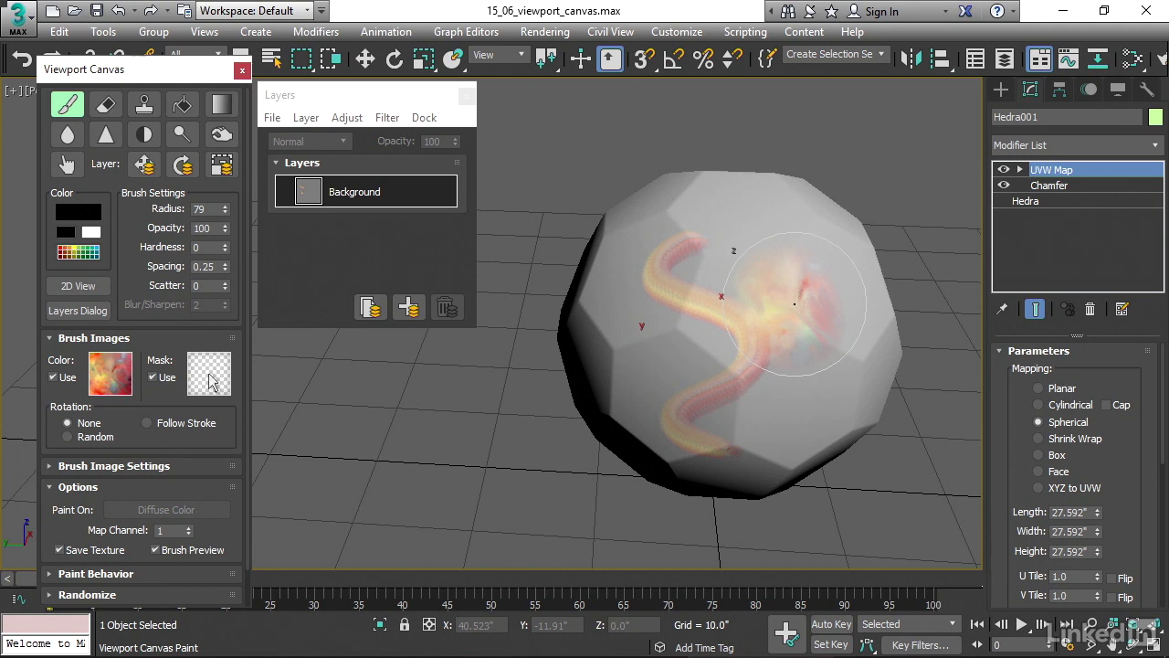
- Enlarge the brush to radius 218 at hardness 0 and paint the sphere's other sides
mouse_move(721, 329)
left_mouse_down("ctrl+shift")
mouse_move(848, 328)
mouse_move(801, 329)
mouse_move(823, 329)
left_mouse_up("ctrl+shift")
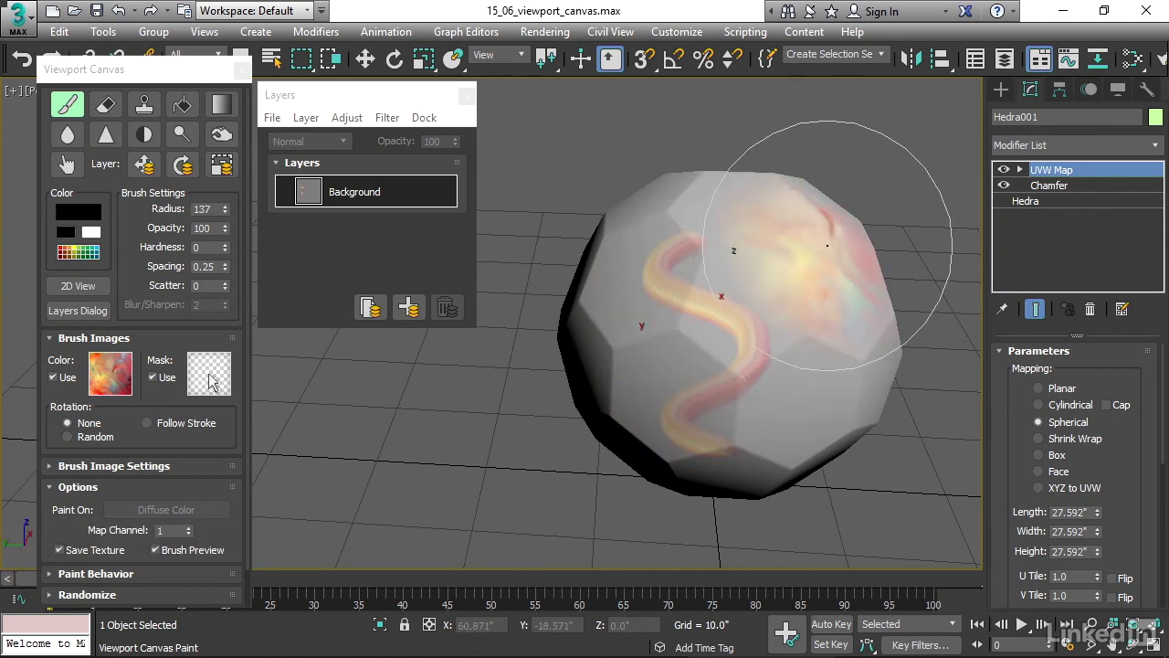
left_click_drag(827, 244, 886, 245, "ctrl+alt")
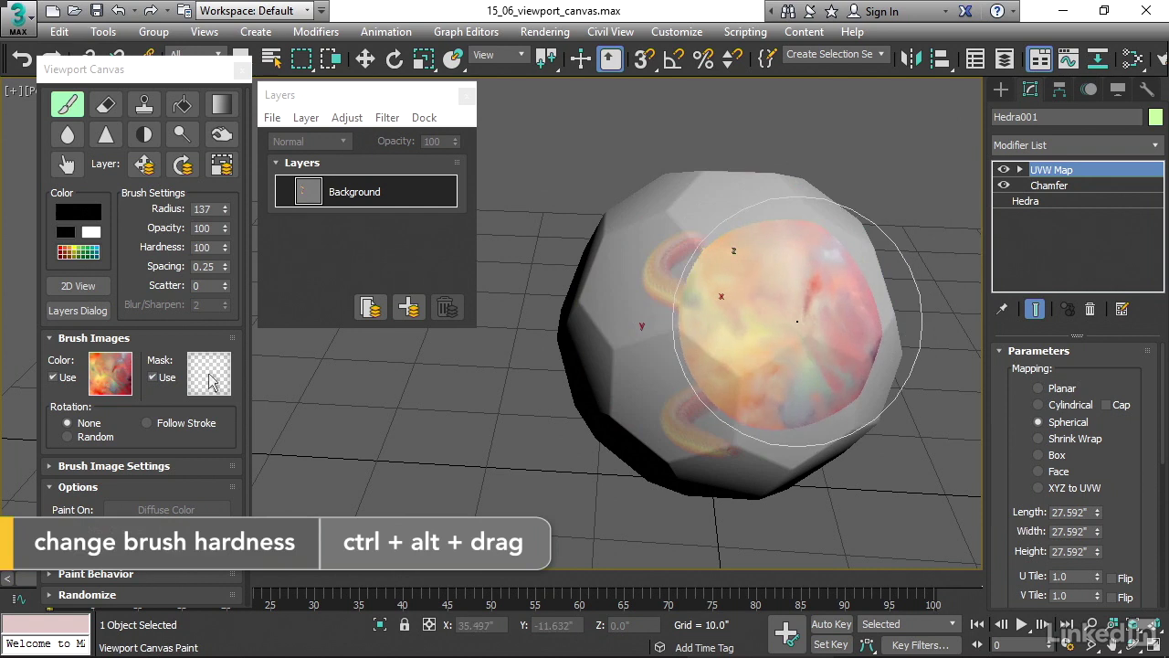
mouse_move(740, 297)
left_mouse_down("ctrl+shift")
mouse_move(631, 310)
mouse_move(694, 387)
mouse_move(759, 278)
mouse_move(815, 481)
mouse_move(640, 285)
mouse_move(757, 275)
mouse_move(811, 306)
mouse_move(723, 399)
mouse_move(720, 376)
mouse_move(739, 344)
left_mouse_up("ctrl+shift")
middle_click_drag(739, 344, 755, 342, "alt")
left_click_drag(754, 342, 730, 347, "ctrl+alt")
mouse_move(730, 347)
middle_mouse_down("alt")
mouse_move(696, 240)
mouse_move(632, 375)
mouse_move(686, 464)
mouse_move(421, 402)
mouse_move(365, 365)
middle_mouse_up("alt")
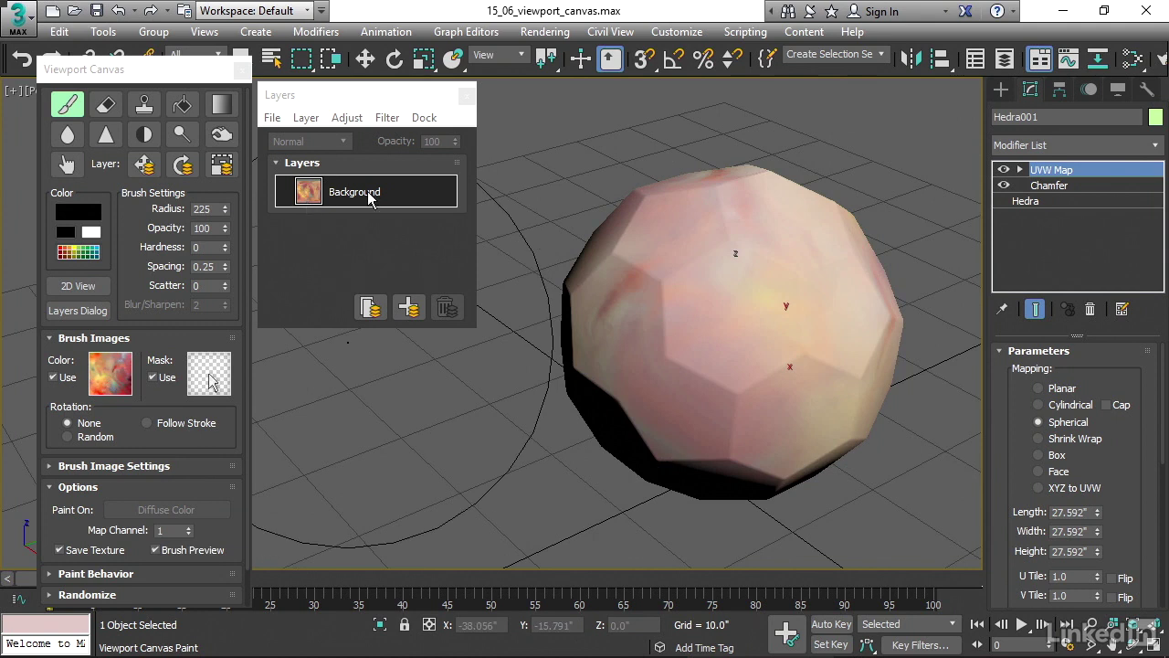
- Add Layer 1 above Background at Normal blending and 100 opacity
left_click(408, 310)
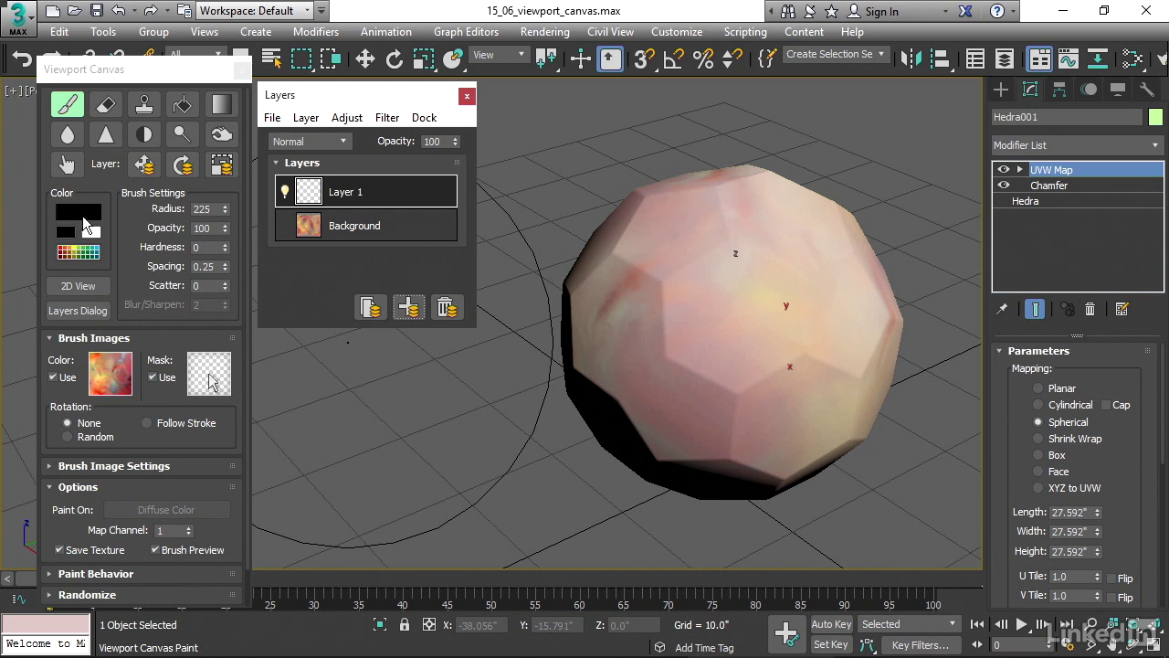
- Set the paint colour to black and shrink the brush radius from 225 to 52
left_click(91, 231)
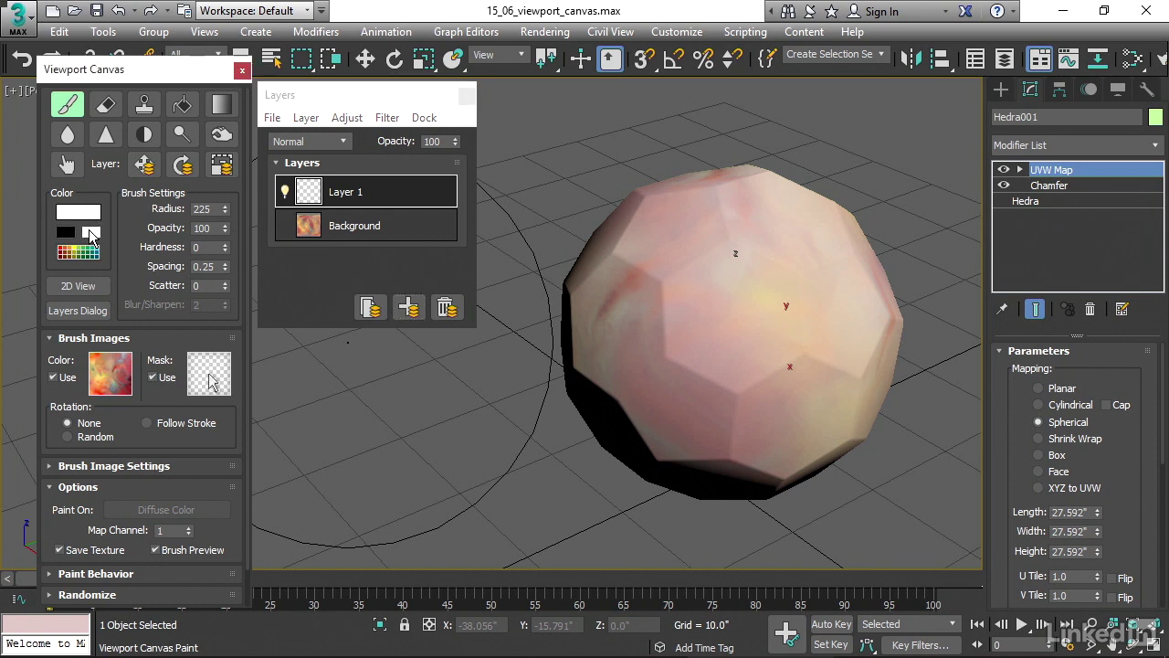
left_click(65, 233)
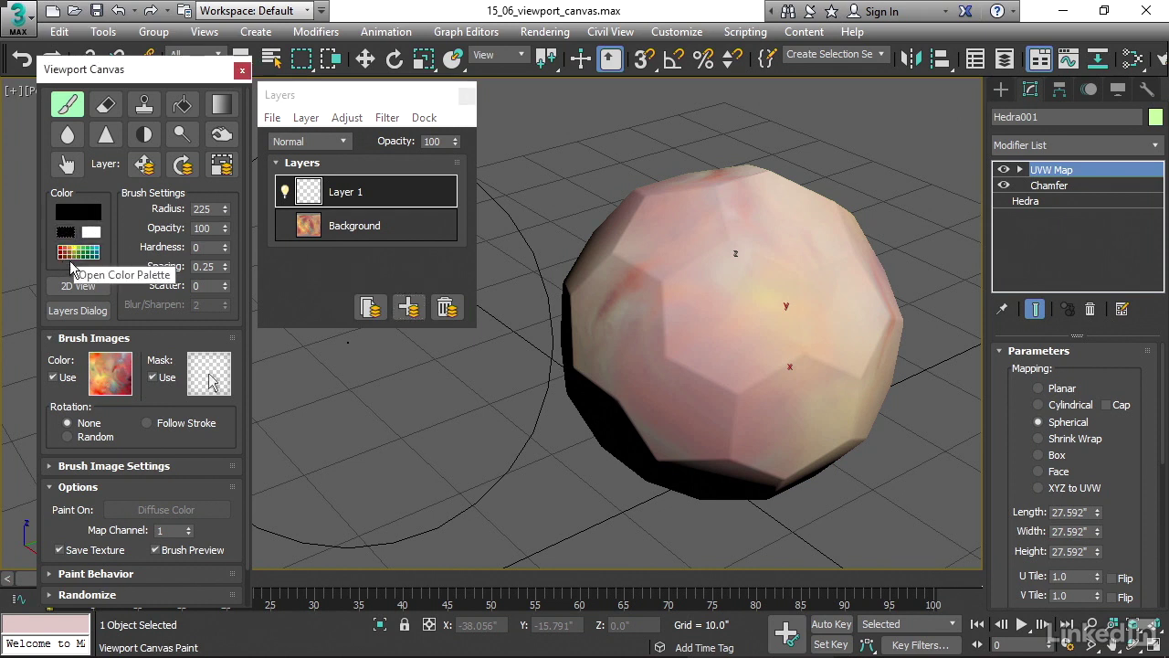
left_click(76, 260)
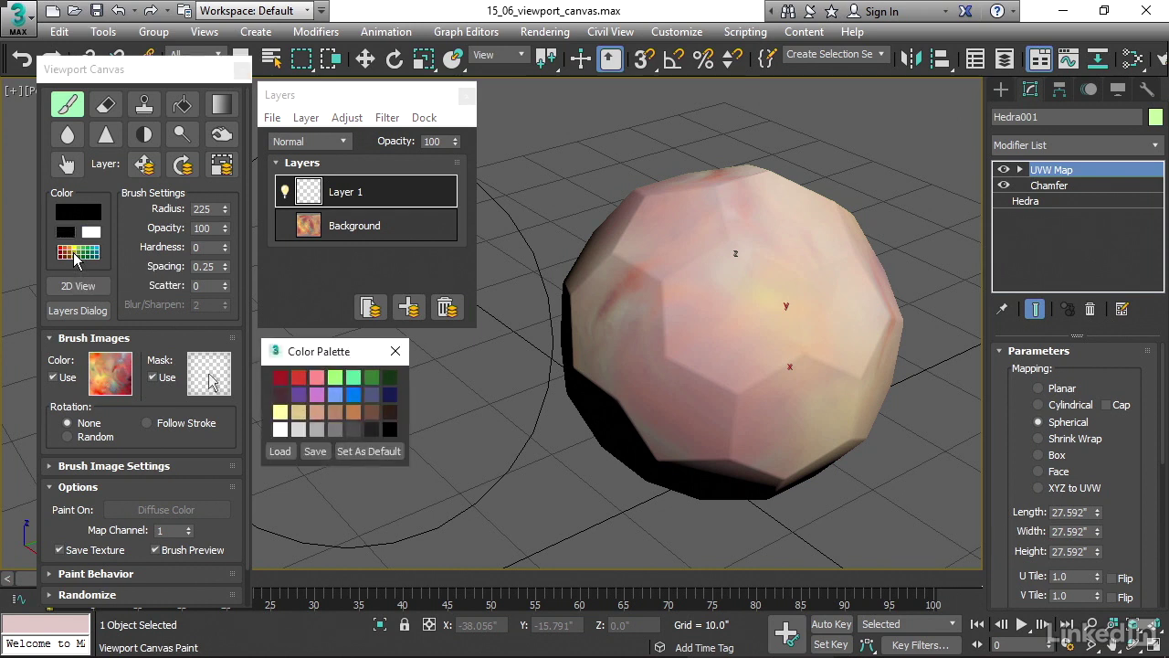
left_click(394, 350)
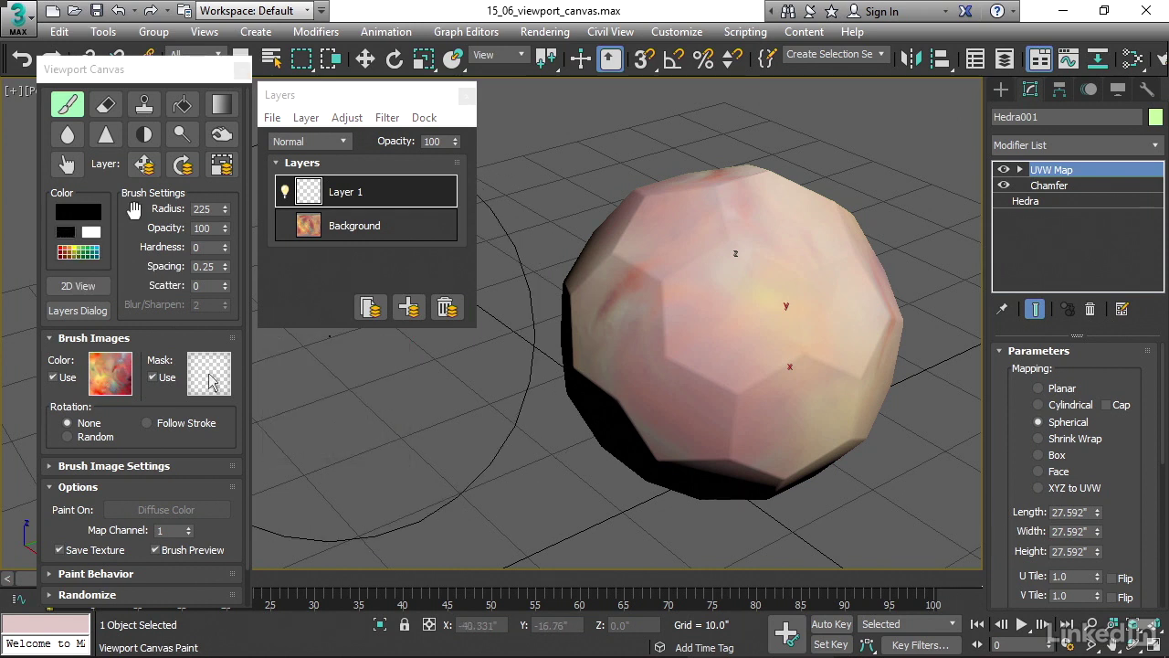
left_click(701, 295)
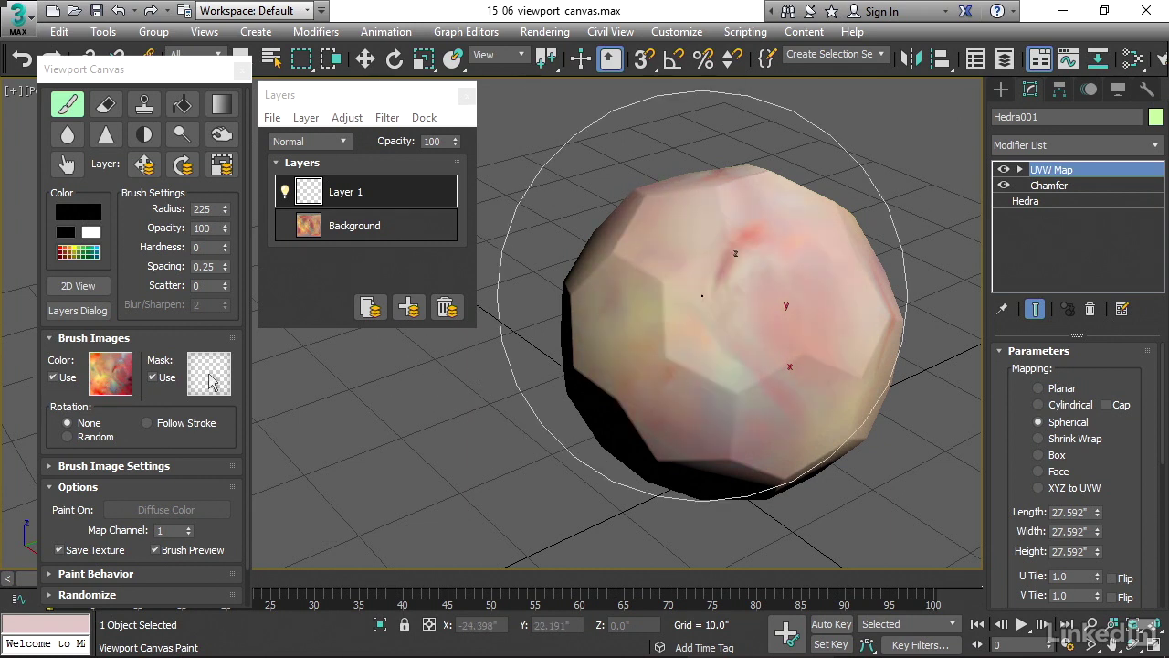
left_click_drag(702, 295, 656, 295, "ctrl+shift")
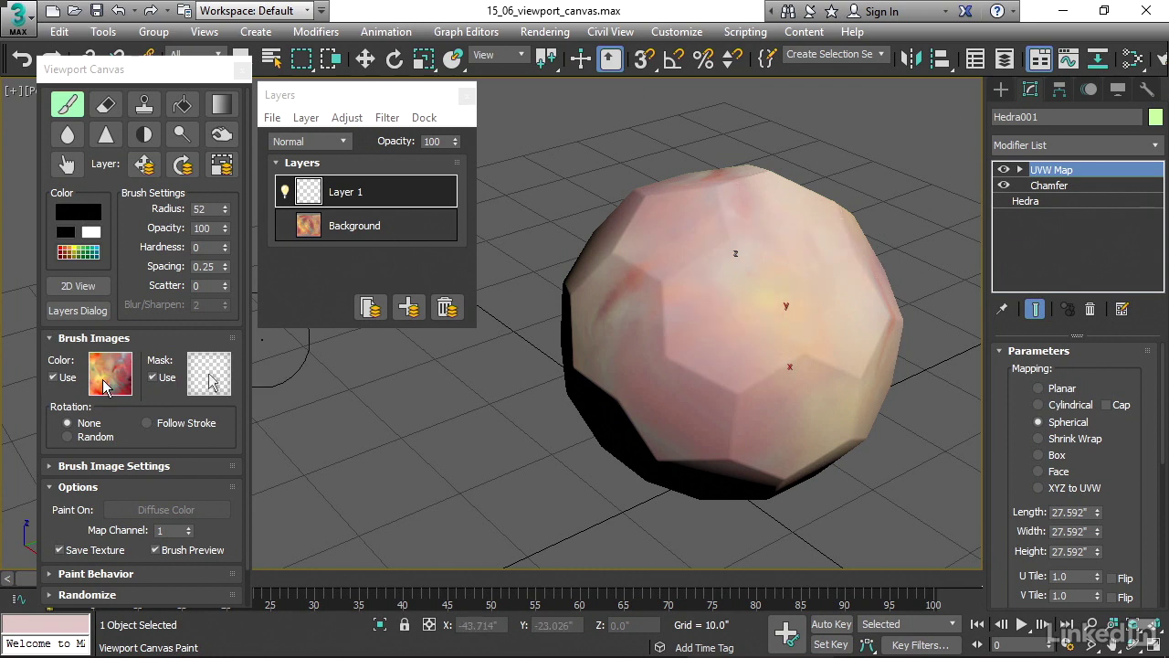
- Turn off brush-image Color Use, set the brush radius to 38, and paint first black strokes
left_click(53, 378)
mouse_move(775, 277)
left_mouse_down("ctrl+shift")
mouse_move(772, 264)
mouse_move(666, 496)
left_mouse_up("ctrl+shift")
middle_click_drag(867, 426, 706, 286, "alt")
mouse_move(777, 249)
left_mouse_down()
mouse_move(772, 274)
mouse_move(626, 417)
left_mouse_up()
- Undo the last stroke and paint more black curving stripes across the sphere
key("ctrl+z")
key("shift+z")
mouse_move(675, 344)
left_mouse_down()
mouse_move(684, 311)
mouse_move(887, 235)
left_mouse_up()
middle_click_drag(887, 235, 790, 319, "alt")
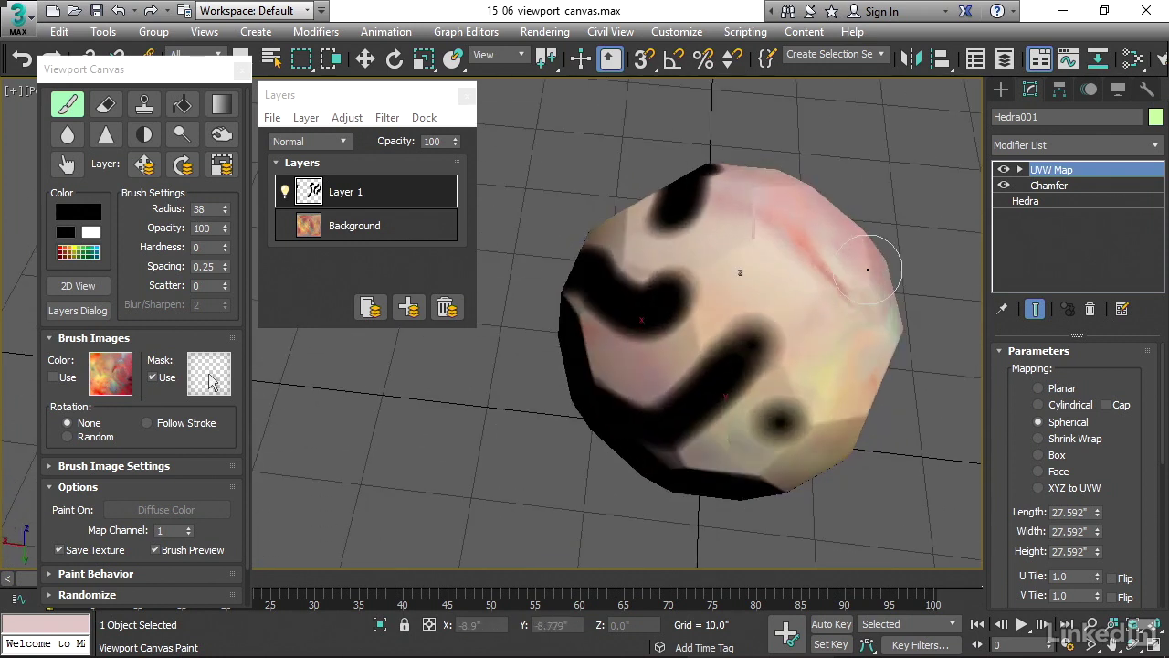
mouse_move(816, 221)
left_mouse_down()
mouse_move(807, 257)
mouse_move(840, 392)
left_mouse_up()
mouse_move(840, 391)
middle_mouse_down("alt")
mouse_move(854, 375)
mouse_move(792, 352)
mouse_move(830, 146)
mouse_move(876, 196)
middle_mouse_up("alt")
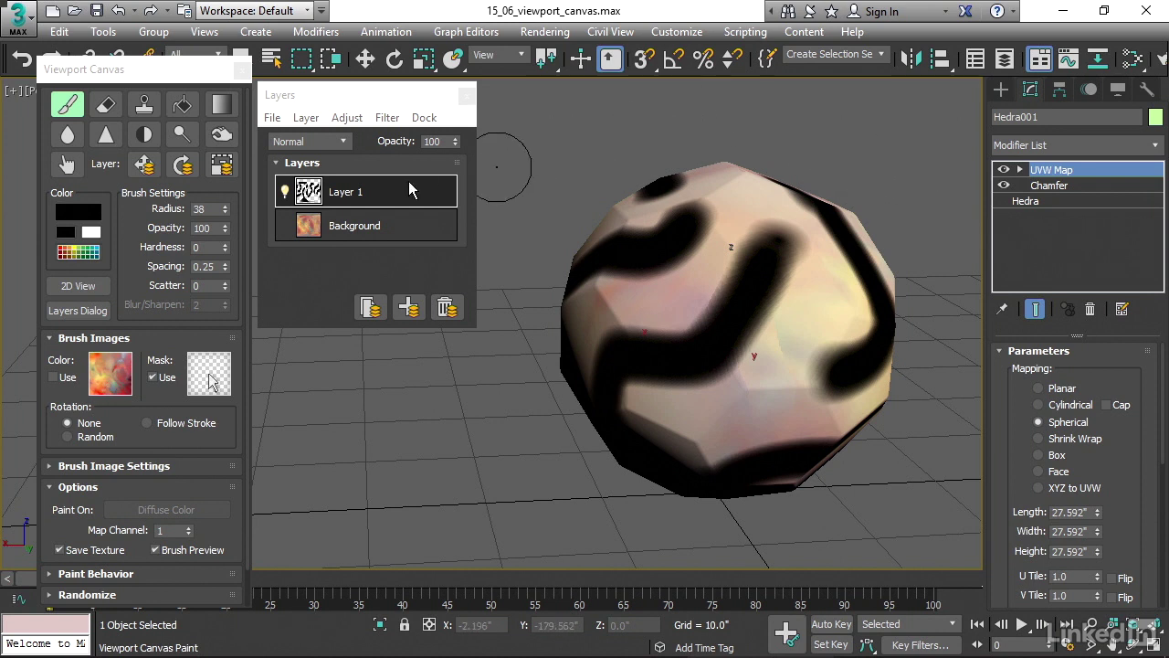
- Apply a distortion filter to Layer 1 with raised offset, iterations and changed phase
left_click(387, 117)
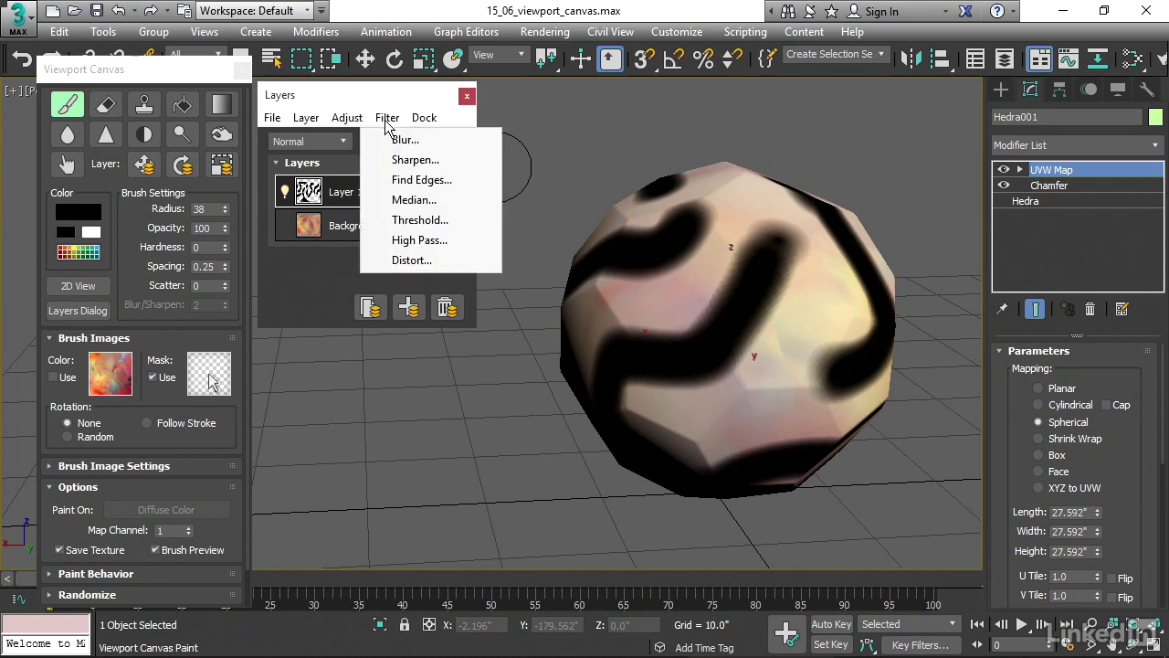
left_click(445, 260)
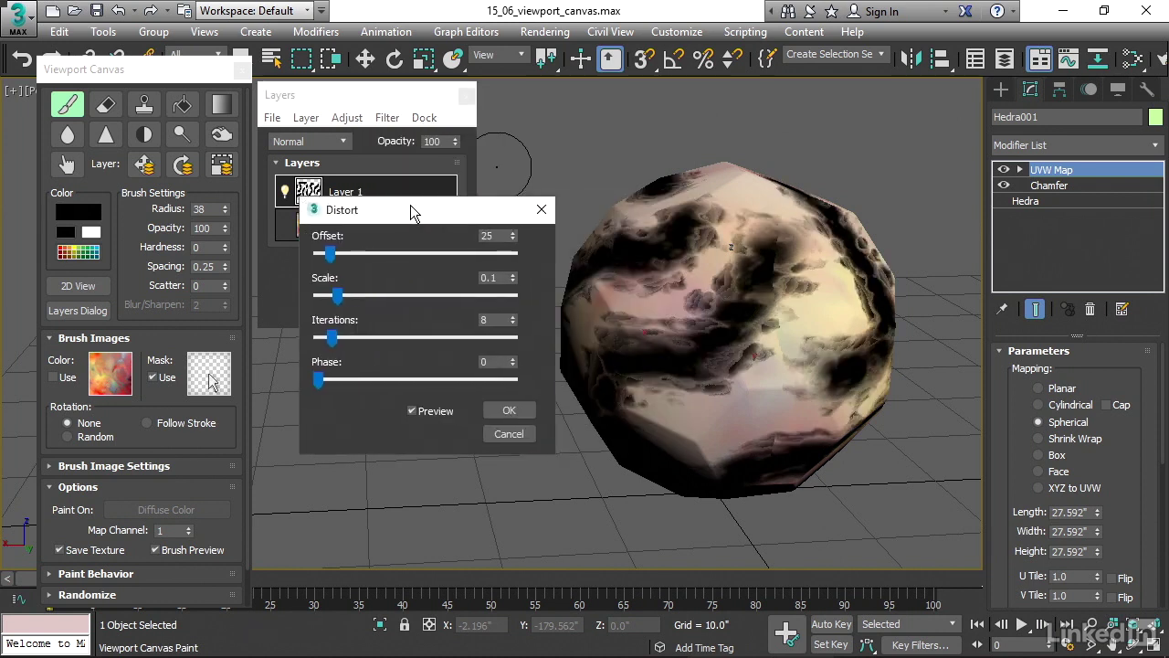
left_click_drag(318, 255, 357, 294)
left_click_drag(318, 335, 341, 337)
left_click_drag(307, 381, 369, 381)
mouse_move(327, 254)
left_mouse_down()
mouse_move(359, 254)
mouse_move(342, 255)
left_mouse_up()
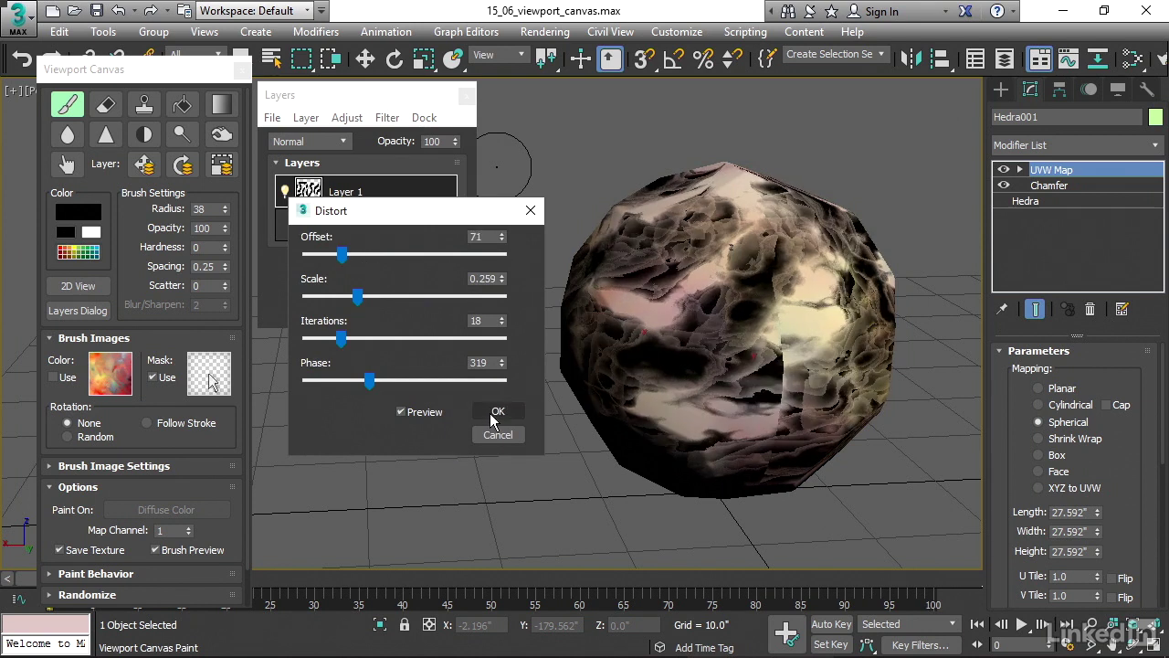
left_click(493, 414)
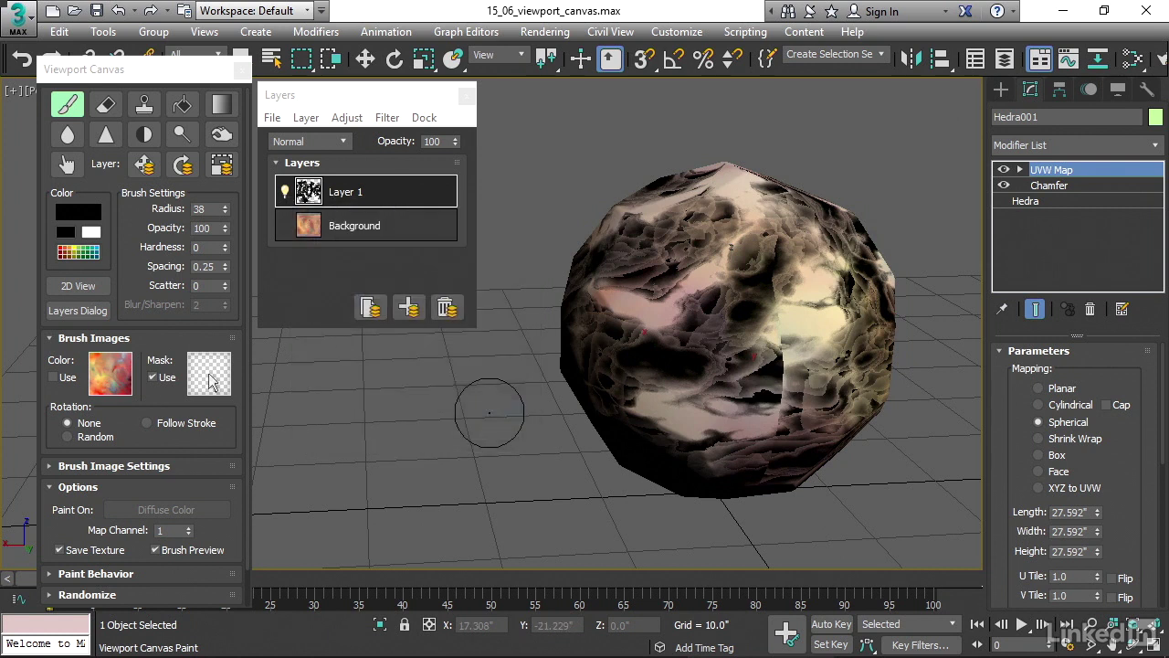
mouse_move(635, 360)
middle_mouse_down("alt")
mouse_move(887, 282)
mouse_move(831, 285)
mouse_move(877, 137)
middle_mouse_up("alt")
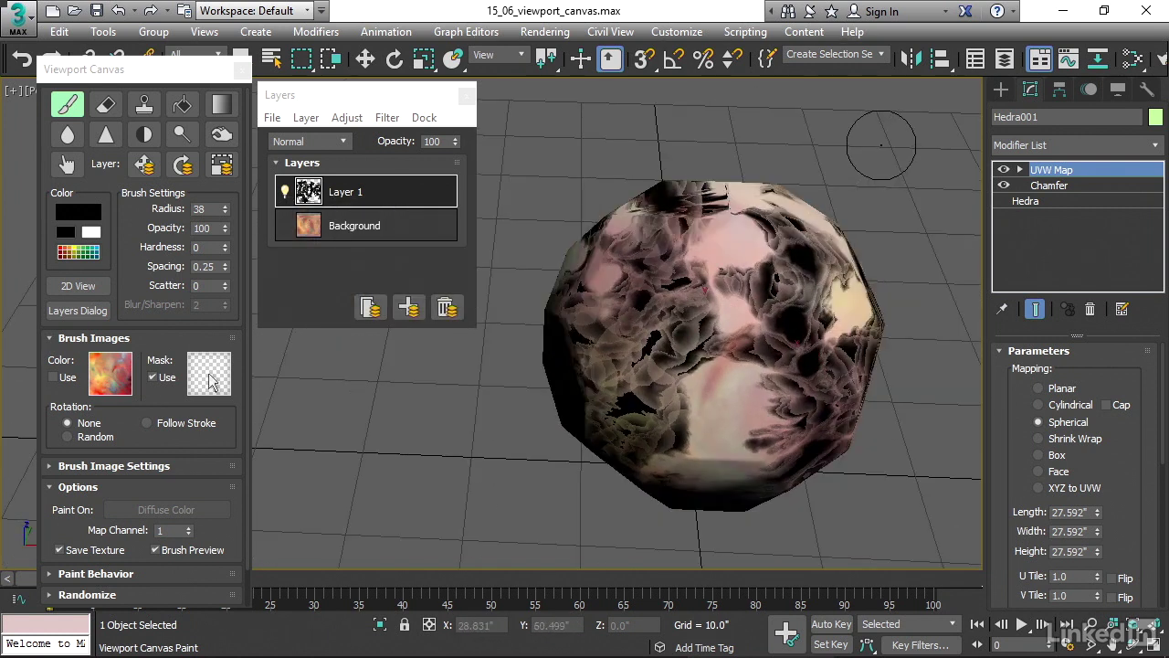
middle_click_drag(572, 173, 548, 151, "alt")
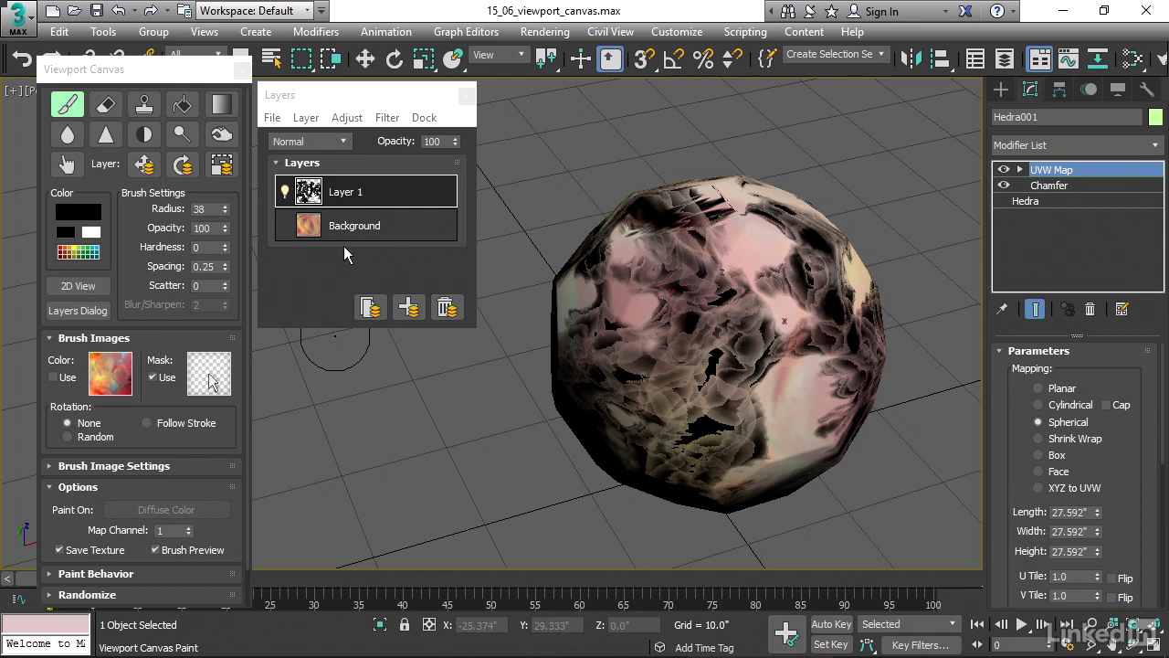
- Switch Layer 1's blend mode from Normal to Overlay and orbit to inspect the colours
left_click(344, 144)
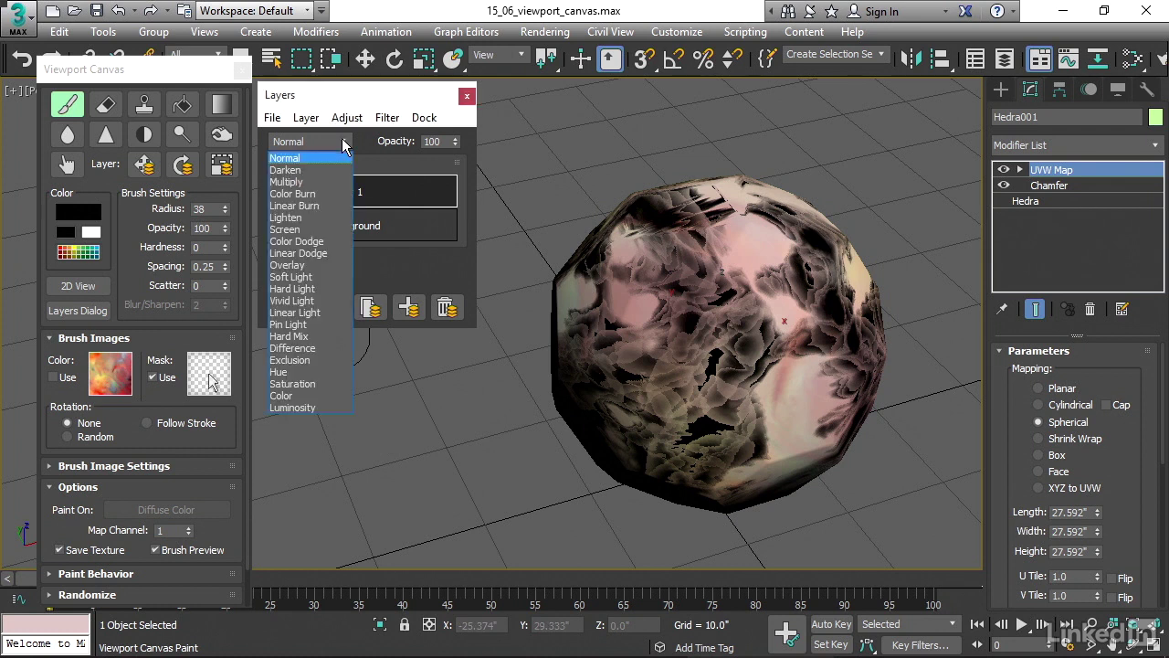
left_click(321, 264)
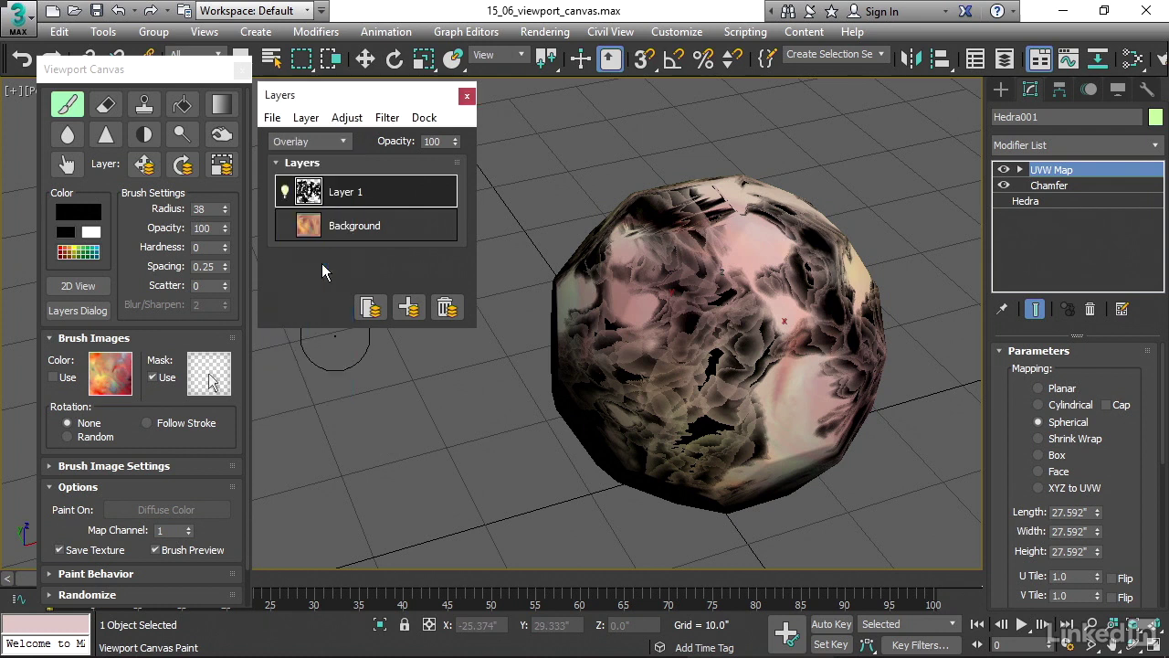
mouse_move(443, 408)
middle_mouse_down("alt")
mouse_move(801, 265)
mouse_move(861, 124)
mouse_move(863, 137)
mouse_move(728, 145)
middle_mouse_up("alt")
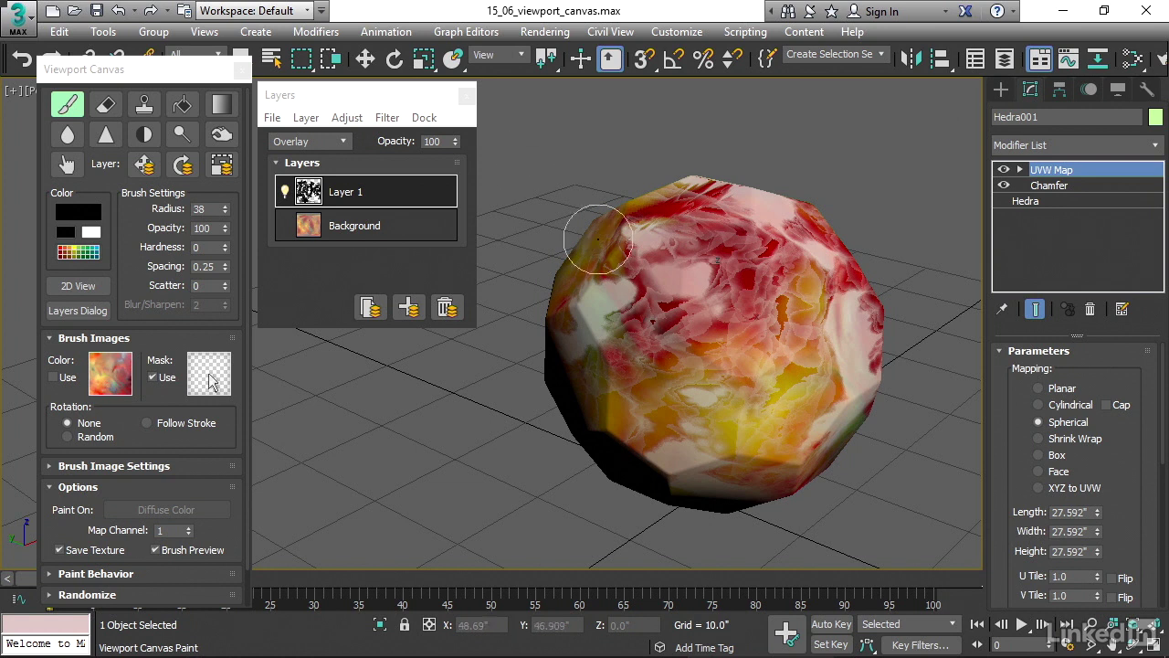
- Exit painting and choose to save the layers as PSD, replacing the material texture
right_click(717, 341)
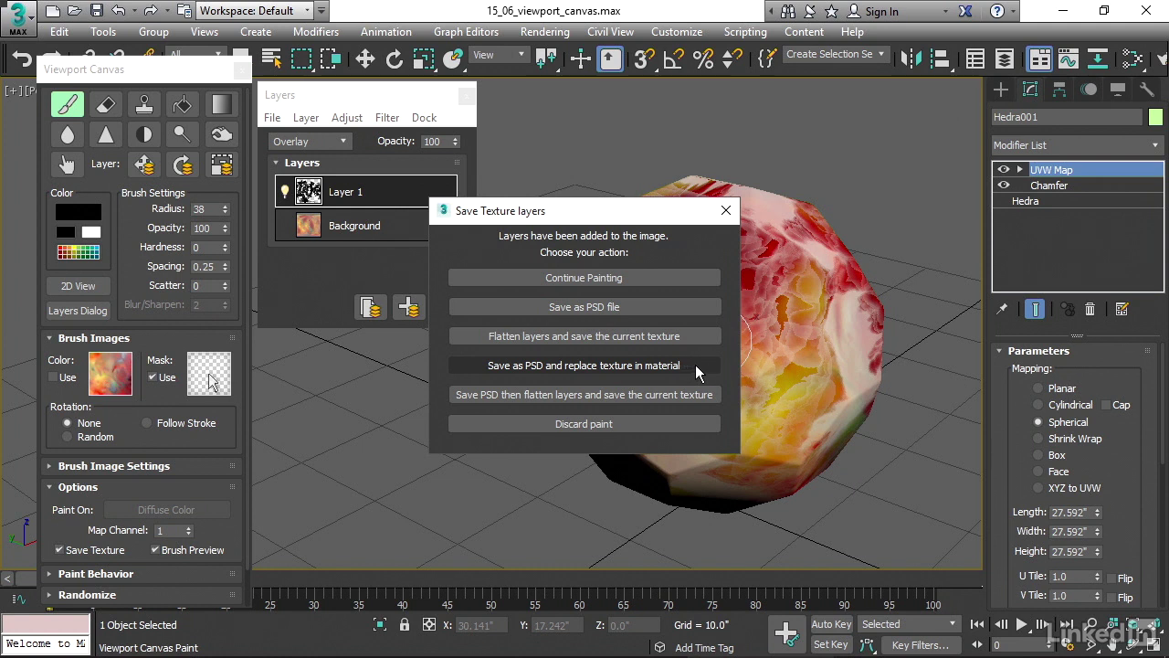
left_click(695, 364)
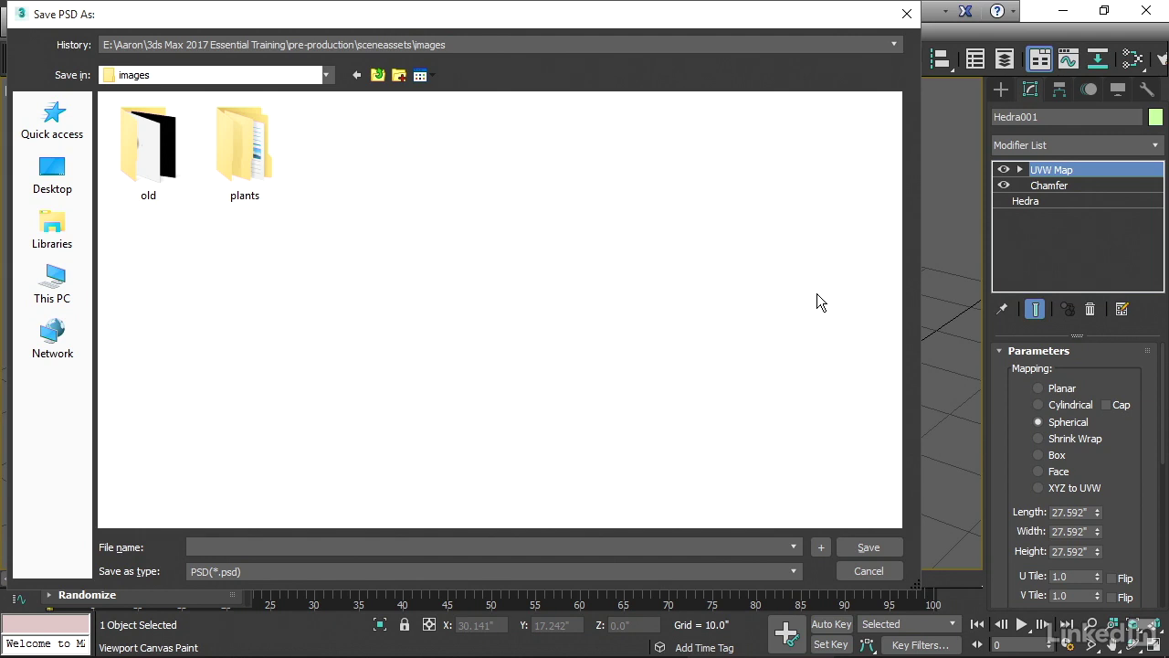
- Save the layered painting as viewport_canvas.psd in the images folder
left_click(357, 543)
type("view")
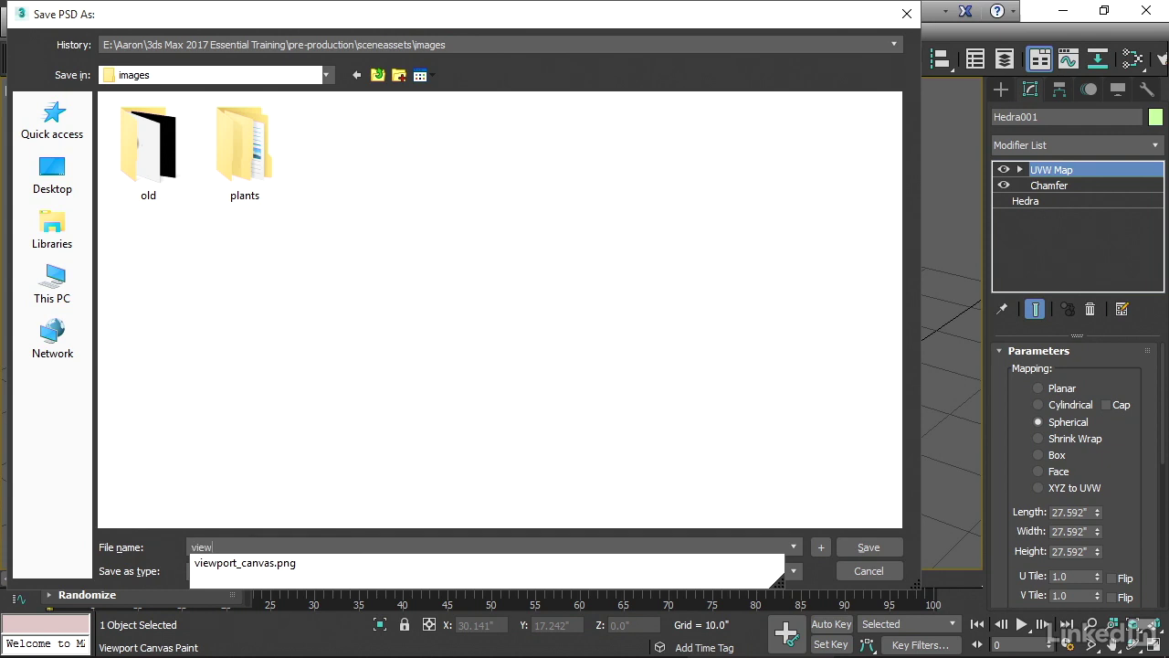
type("_")
key("BackSpace")
type("port_canvas")
key("Escape")
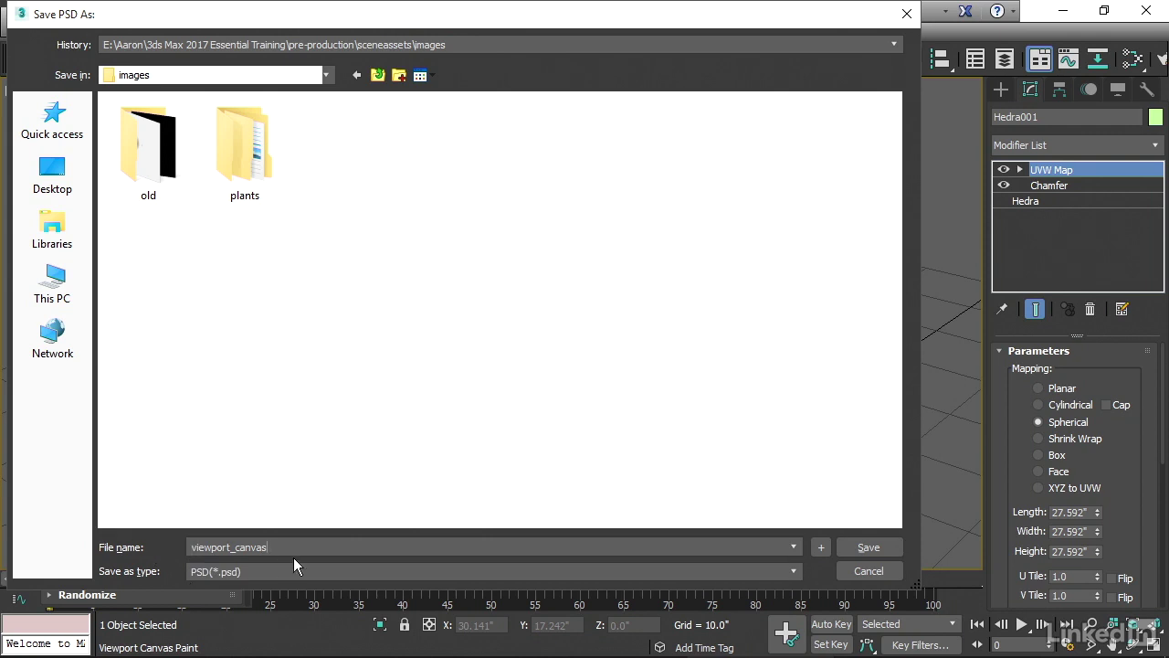
left_click(856, 546)
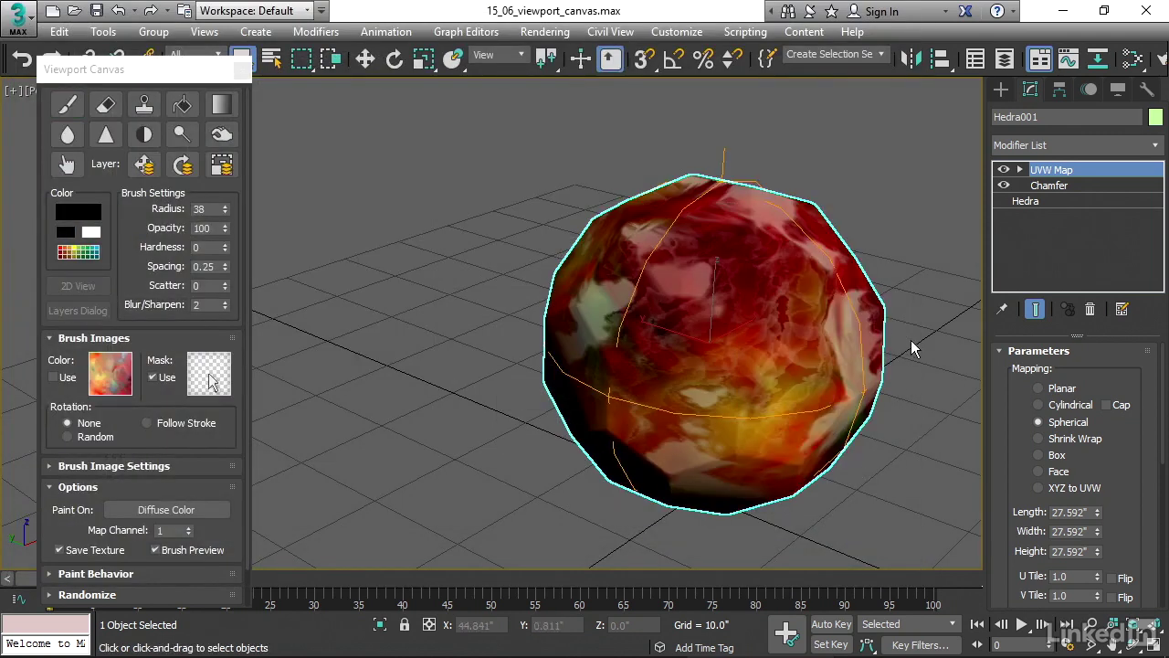
- Orbit the view slightly around the textured polyhedron
middle_click_drag(900, 292, 875, 203, "alt")
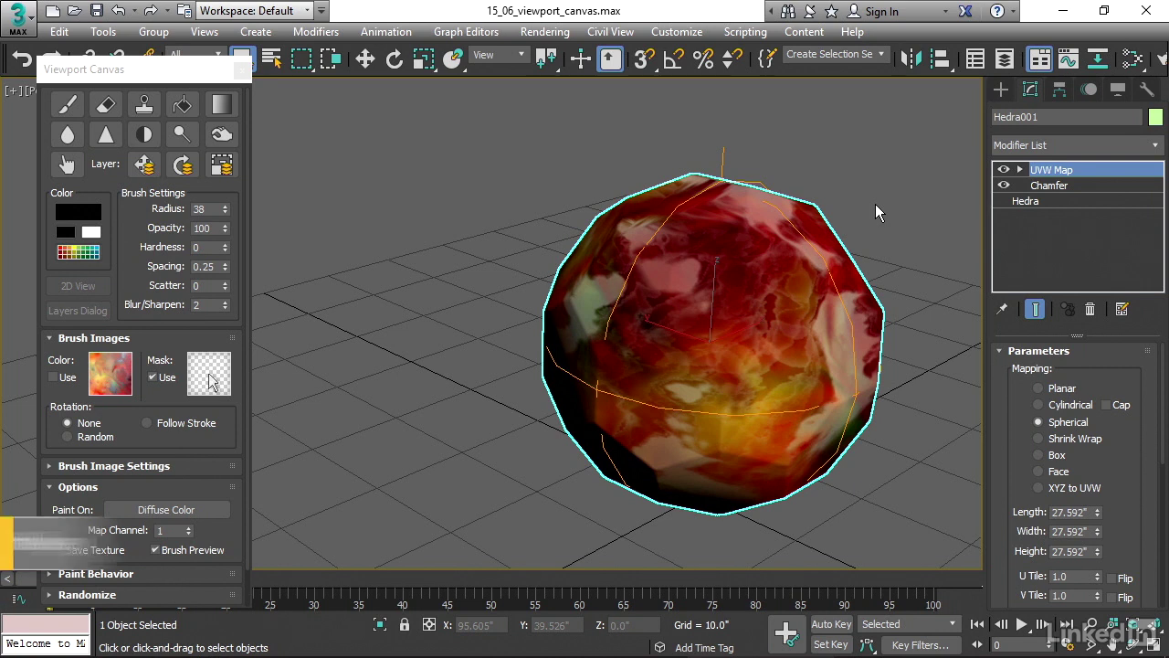
- Open the Slate Material Editor, instance Standardmaterial into View1, and show its Bitmap parameters
key("m")
scroll(298, 172, "down", 20)
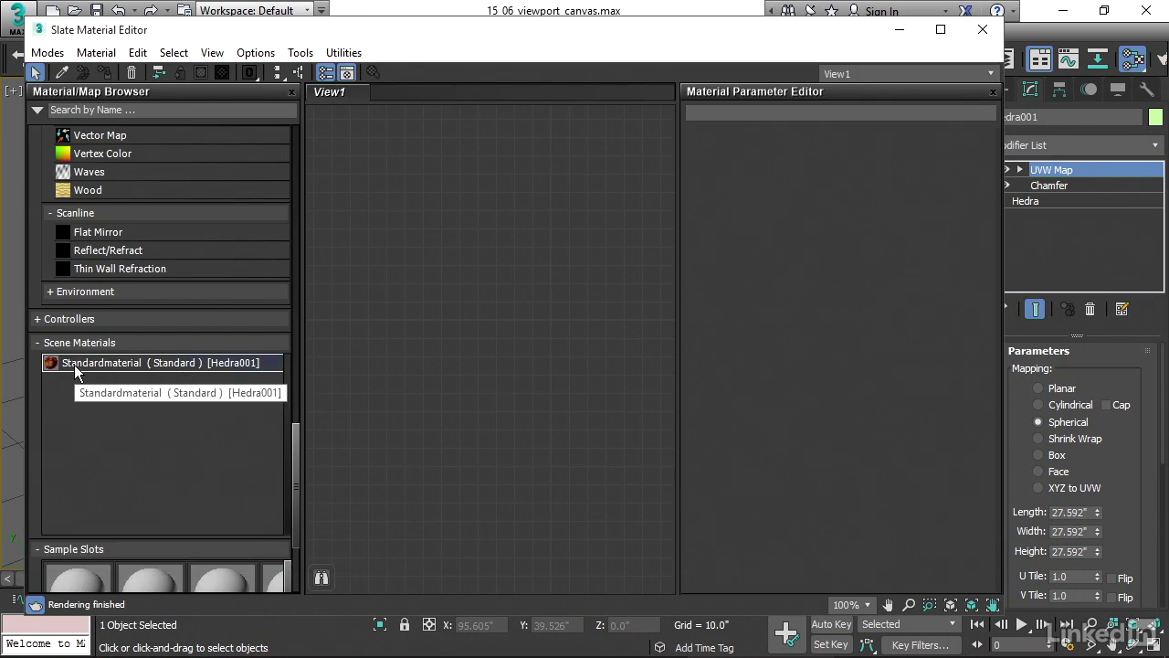
left_click_drag(52, 362, 430, 312)
left_click_drag(582, 239, 585, 234)
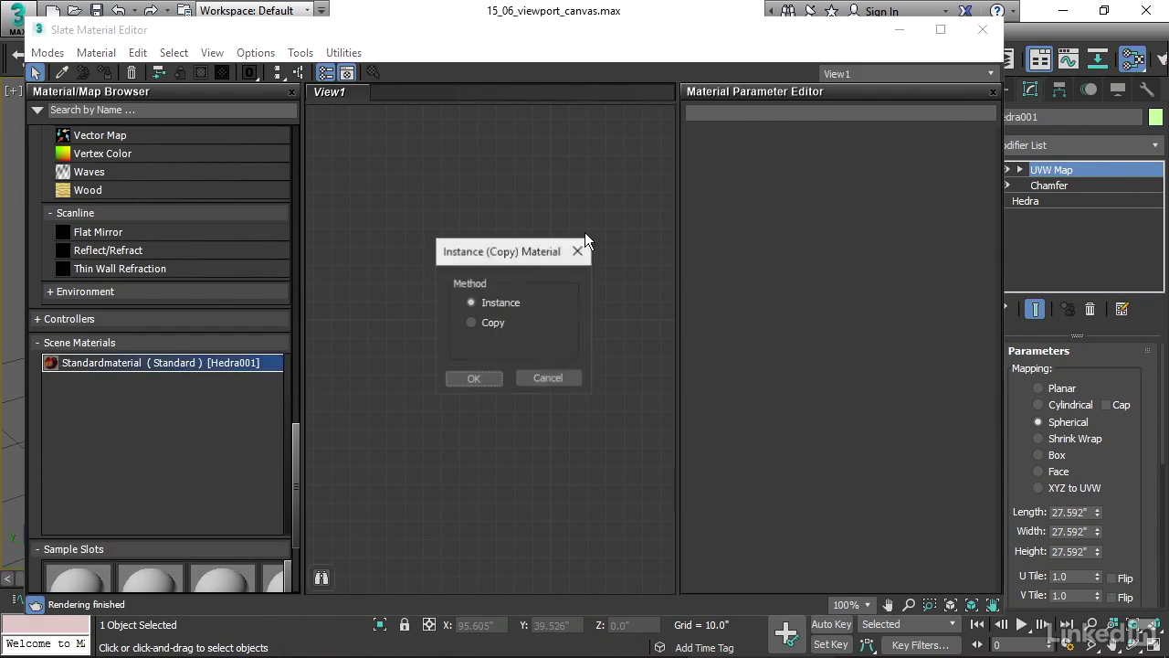
left_click(468, 378)
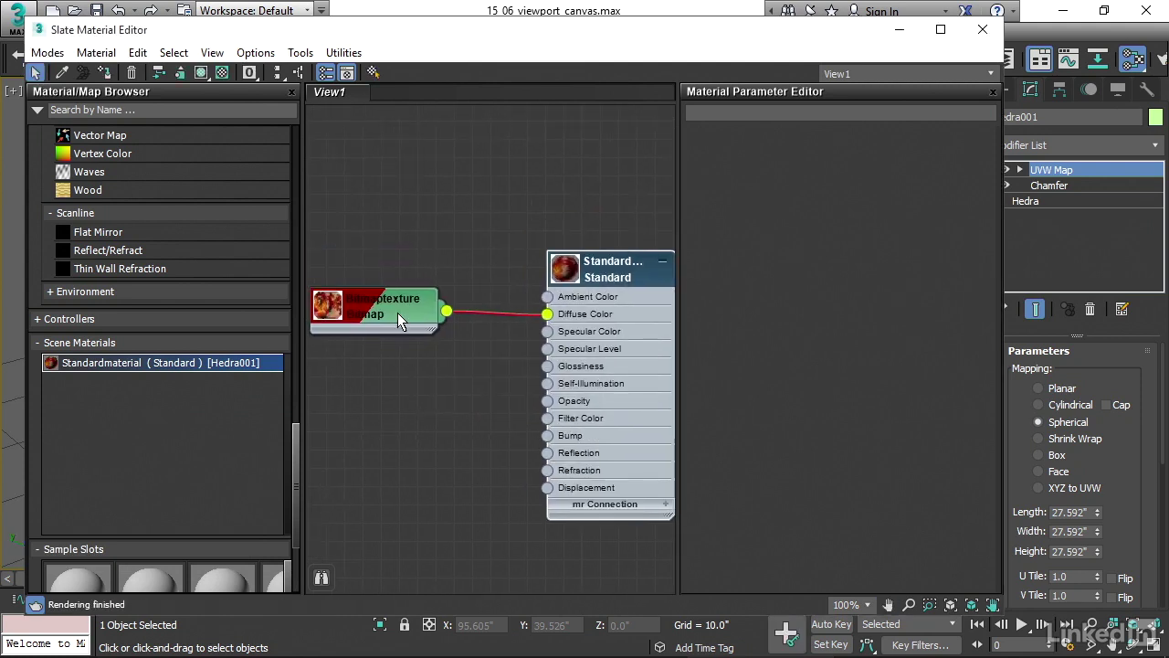
double_click(397, 310)
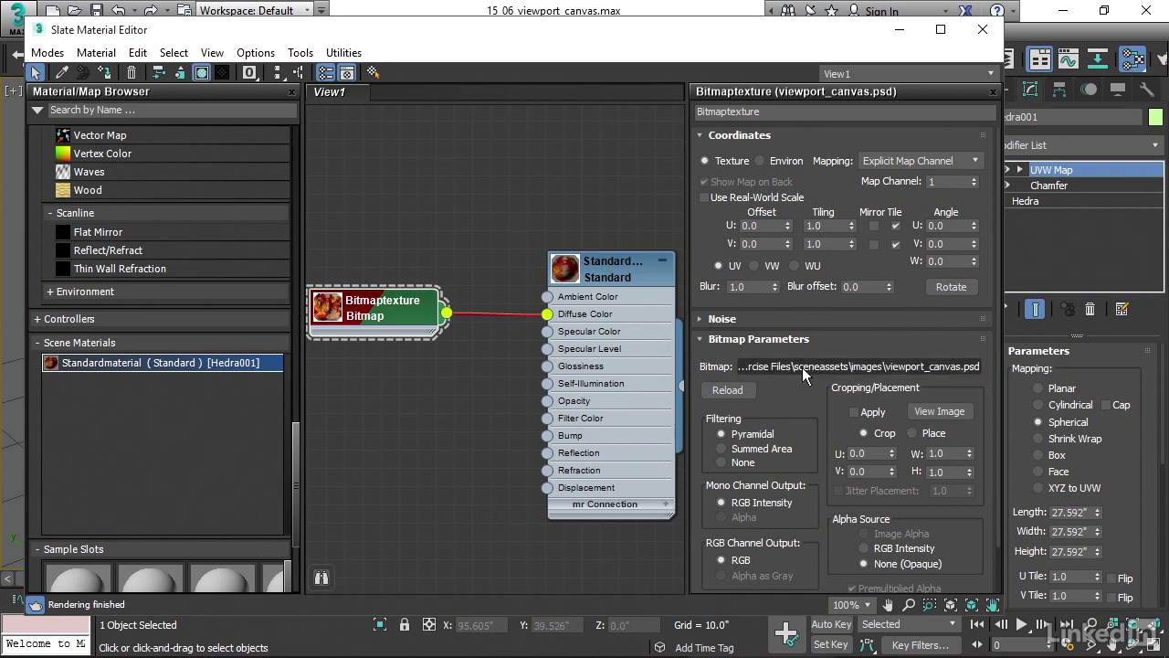
- Relink the Bitmap to viewport_canvas.psd from the images folder using Collapsed Layers
left_click(803, 367)
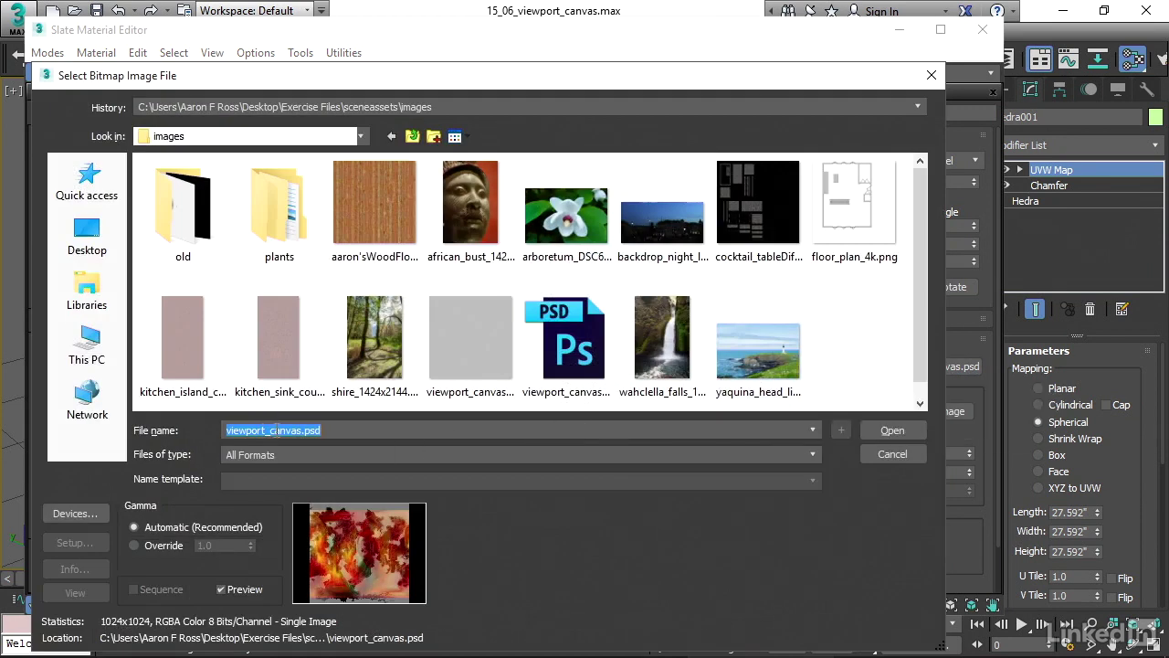
left_click(562, 345)
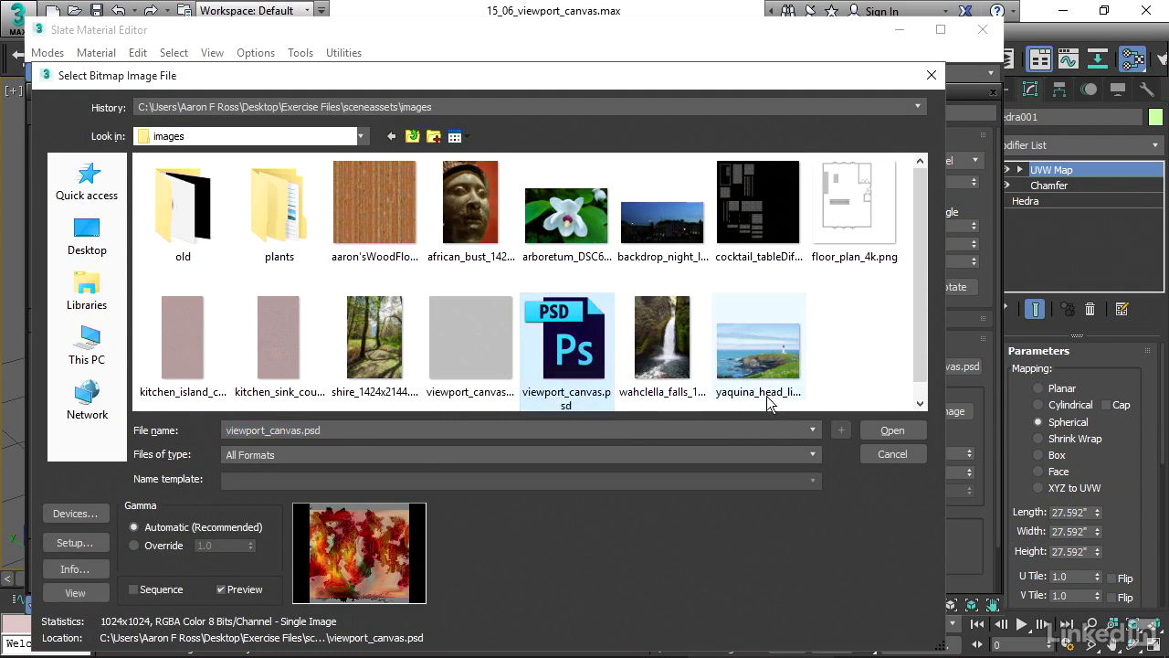
left_click(883, 429)
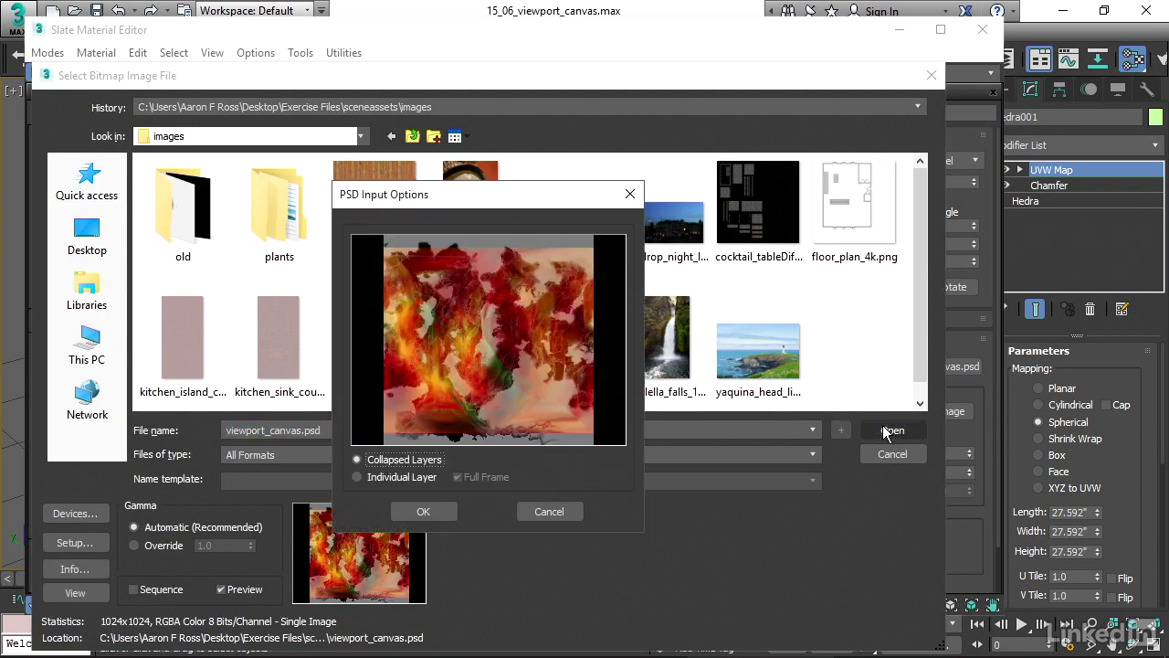
left_click_drag(548, 196, 689, 192)
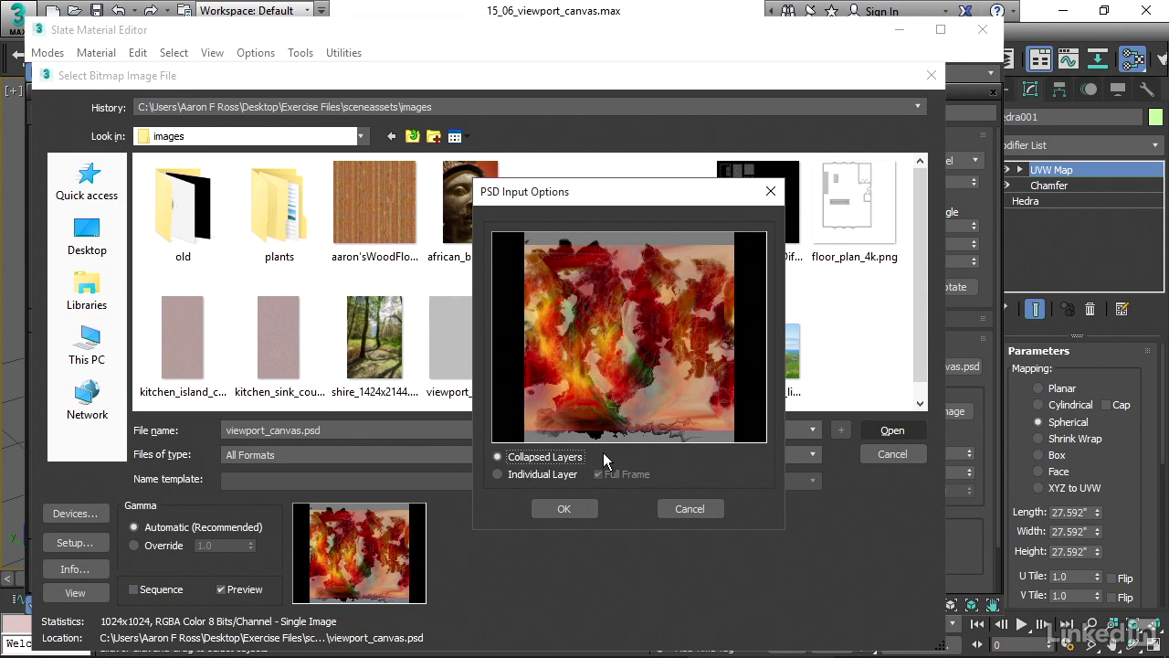
left_click(555, 513)
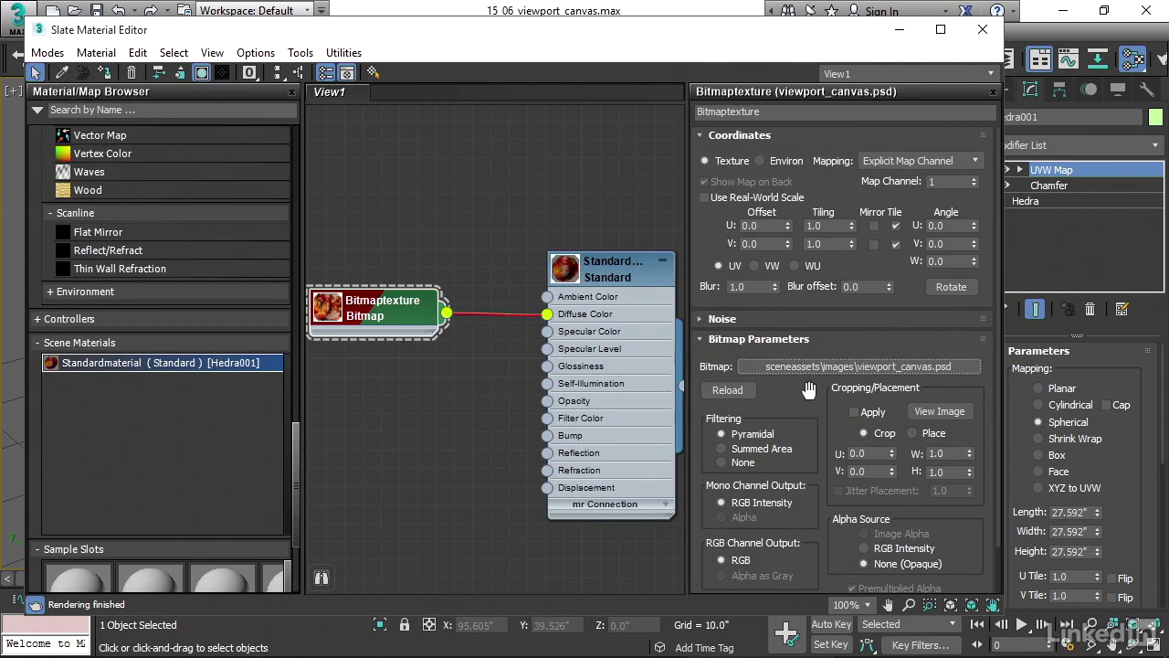
- Close the Slate Material Editor and orbit to check the relinked texture
left_click(981, 29)
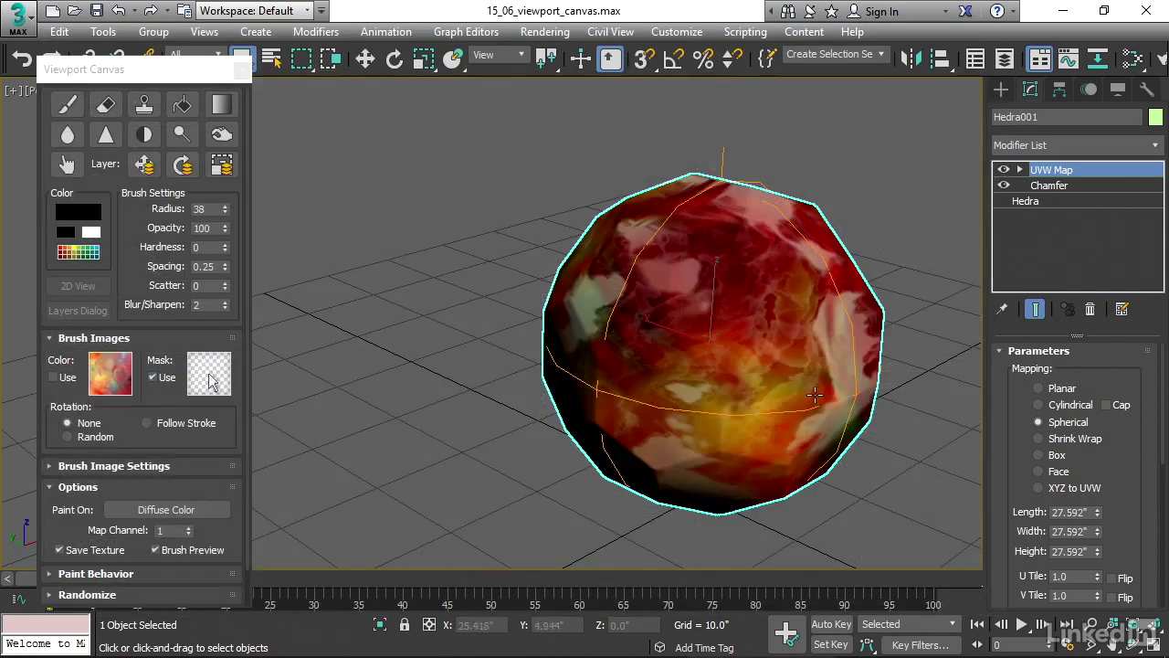
middle_click_drag(828, 459, 465, 272, "alt")
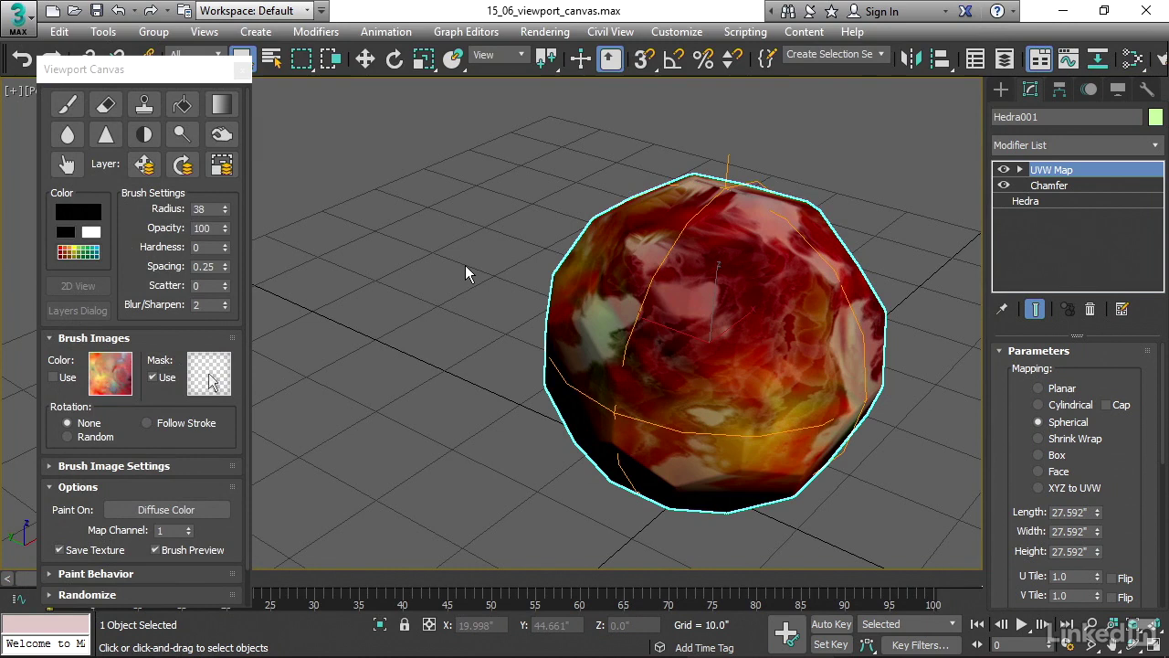